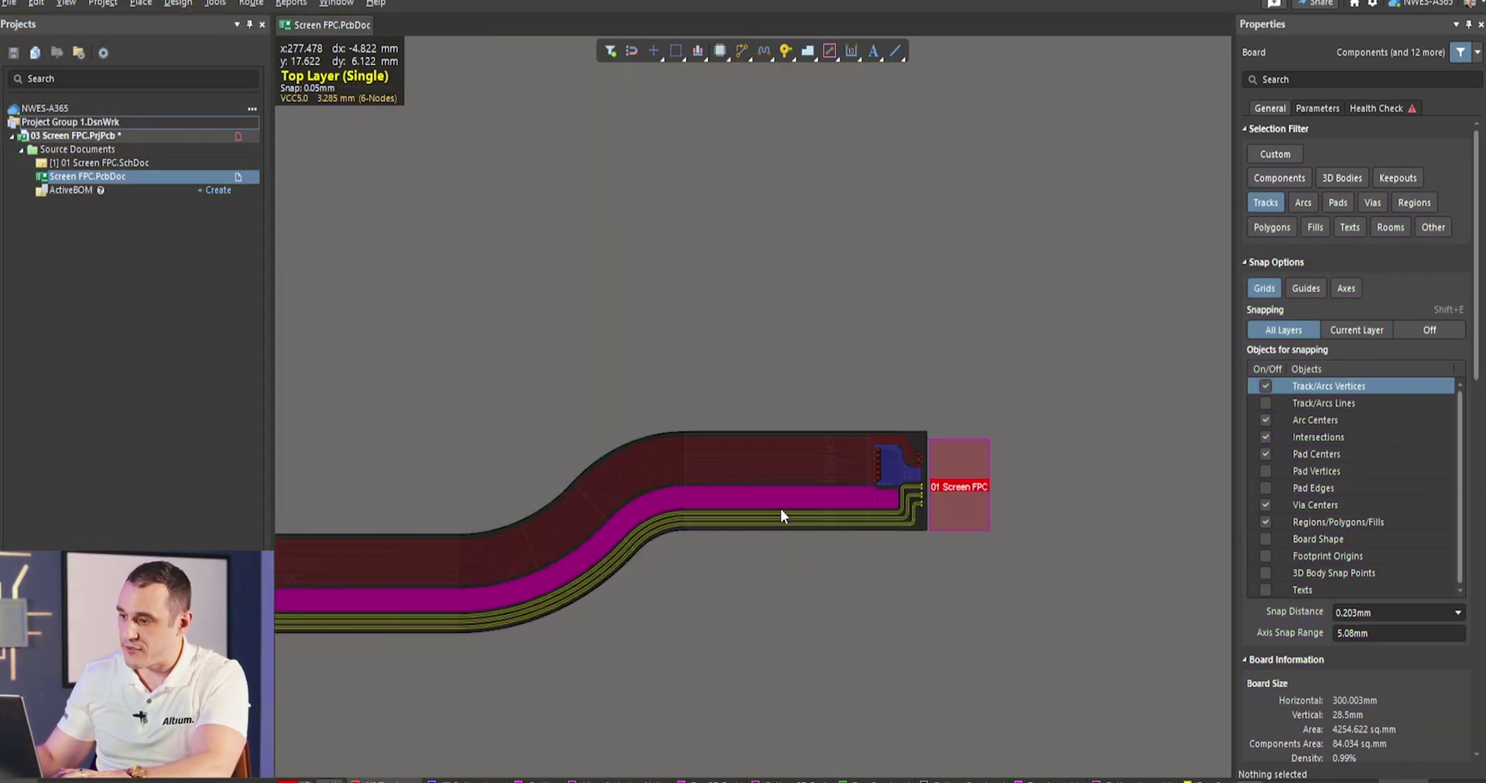
scroll(781, 509, "up", 5, "ctrl")
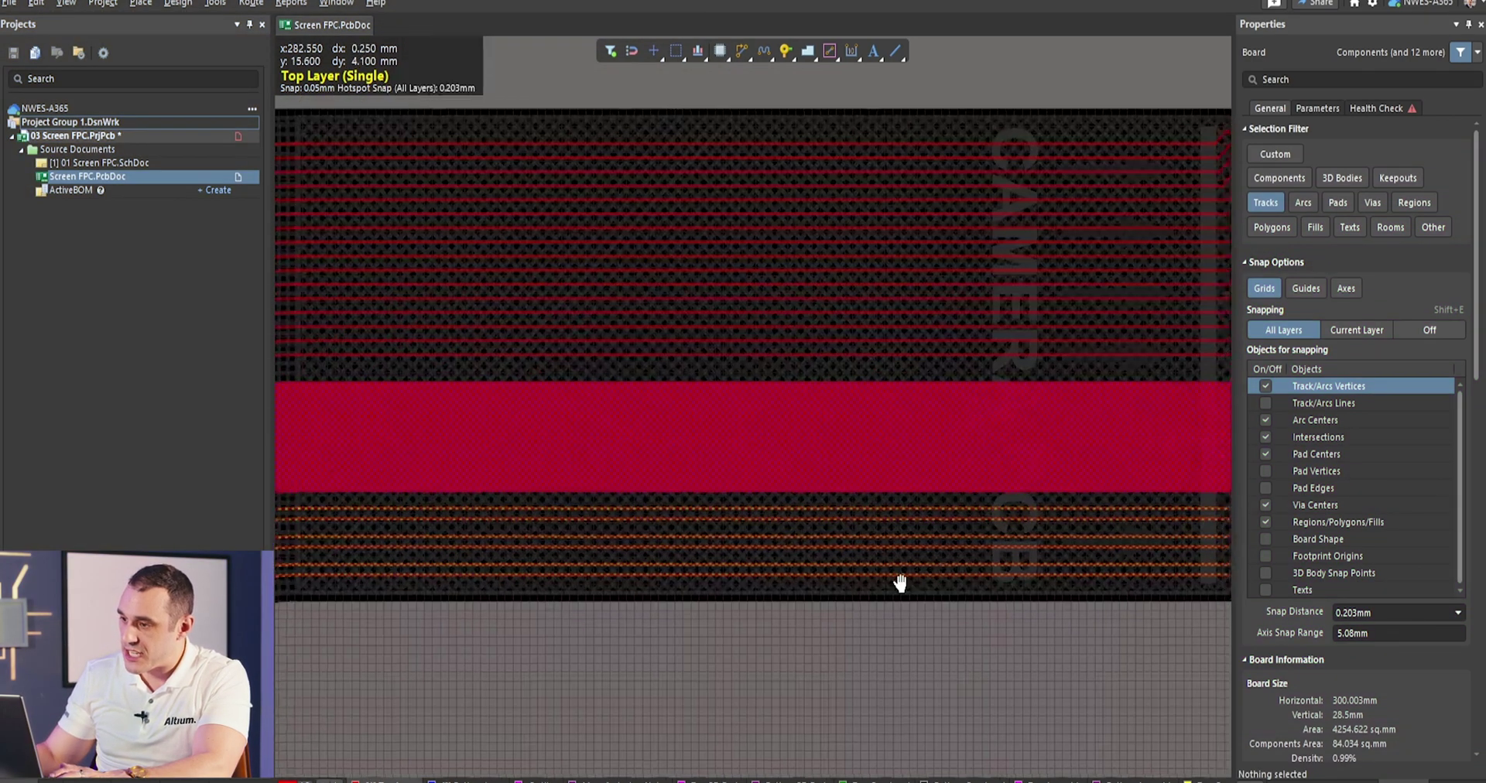
- Pan to the connector end and compare the hatched ground on the Bottom and Top layers
right_click_drag(900, 583, 746, 586)
left_click(491, 778)
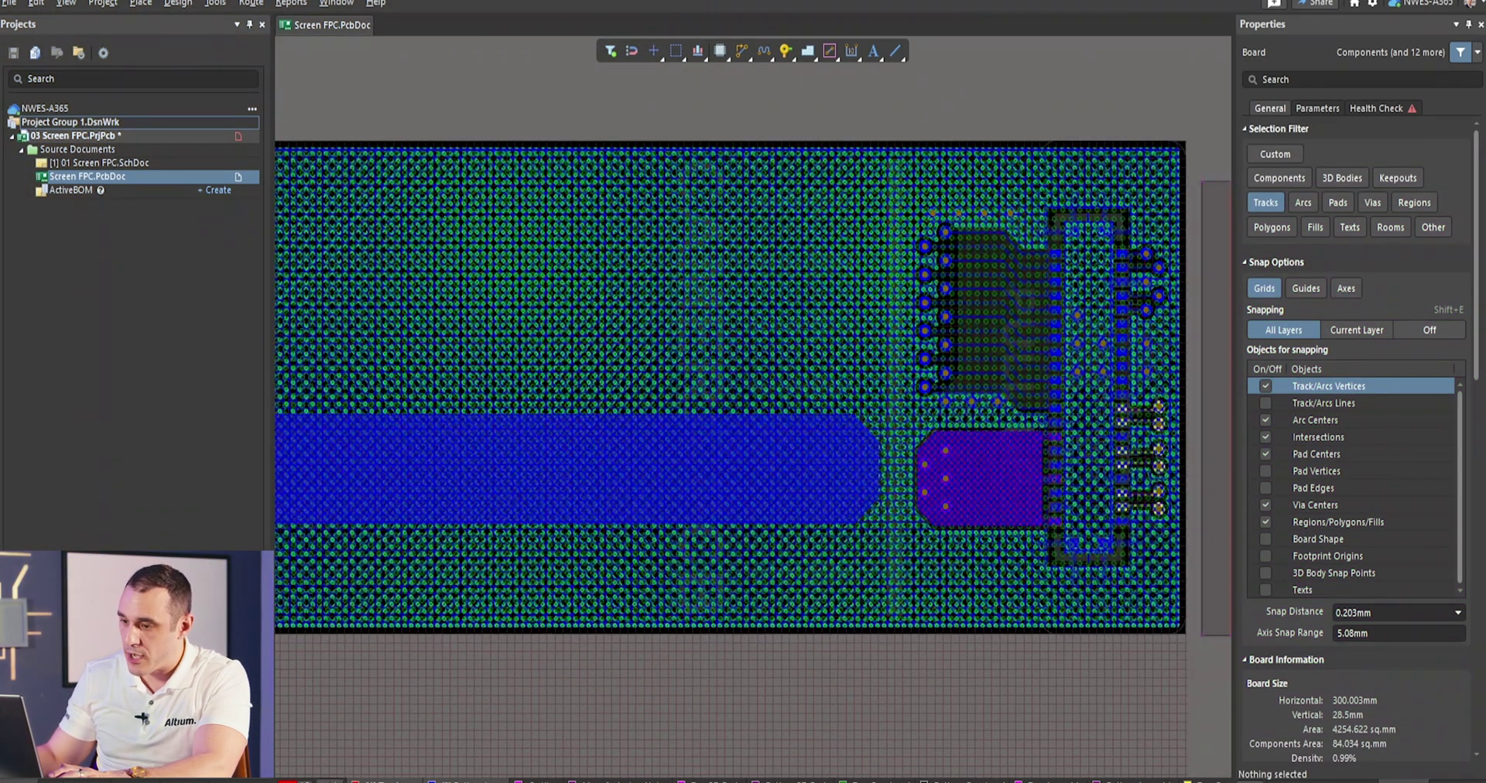
scroll(553, 477, "up", 5, "ctrl")
scroll(563, 500, "down", 2, "ctrl")
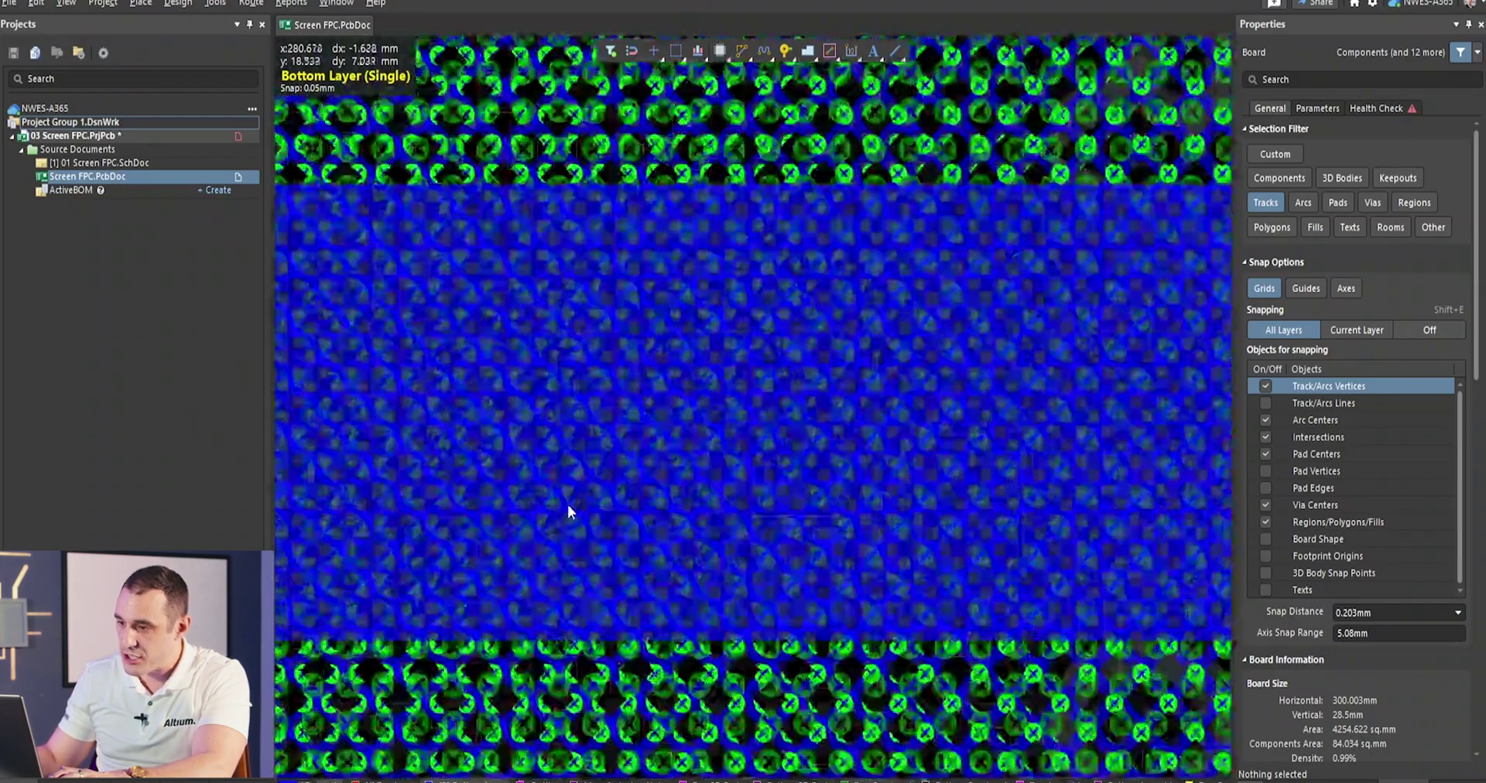
scroll(574, 551, "down", 3, "ctrl")
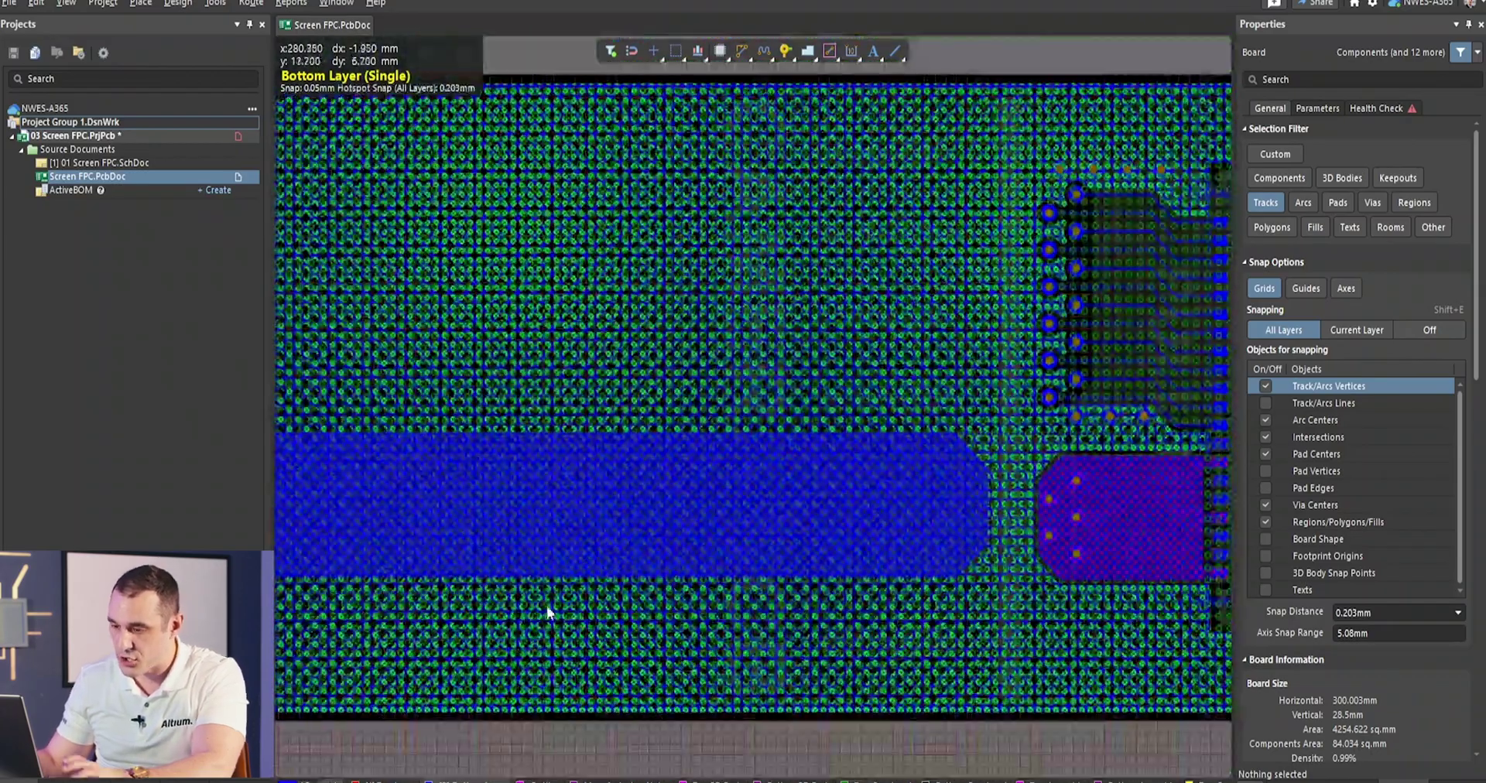
left_click(383, 780)
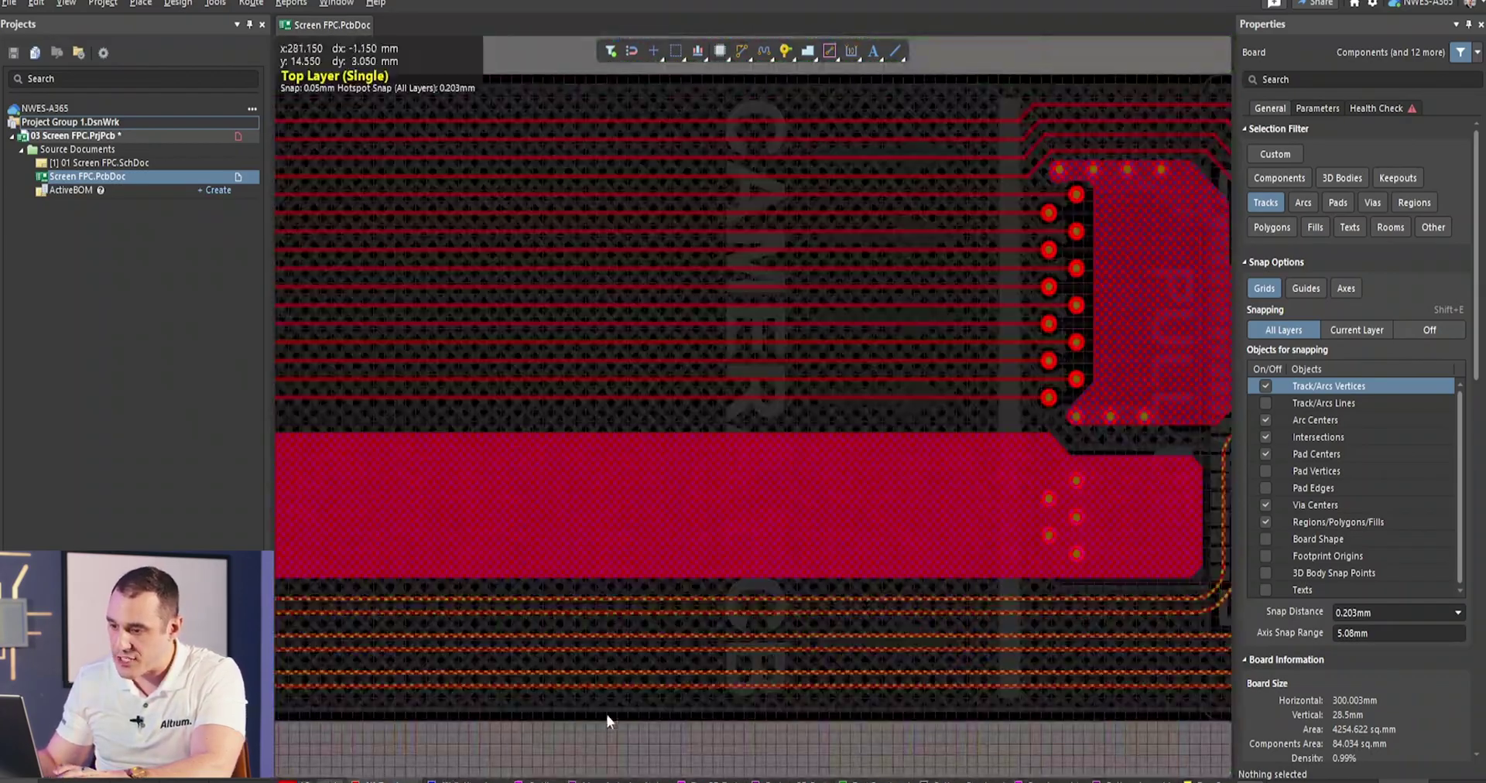
- Check the board's right and bottom outline, then zoom onto the CAMERA_ENABLE, GLOBAL_PWM, SNS_SDA and GND pads
scroll(573, 701, "right", 4, "shift")
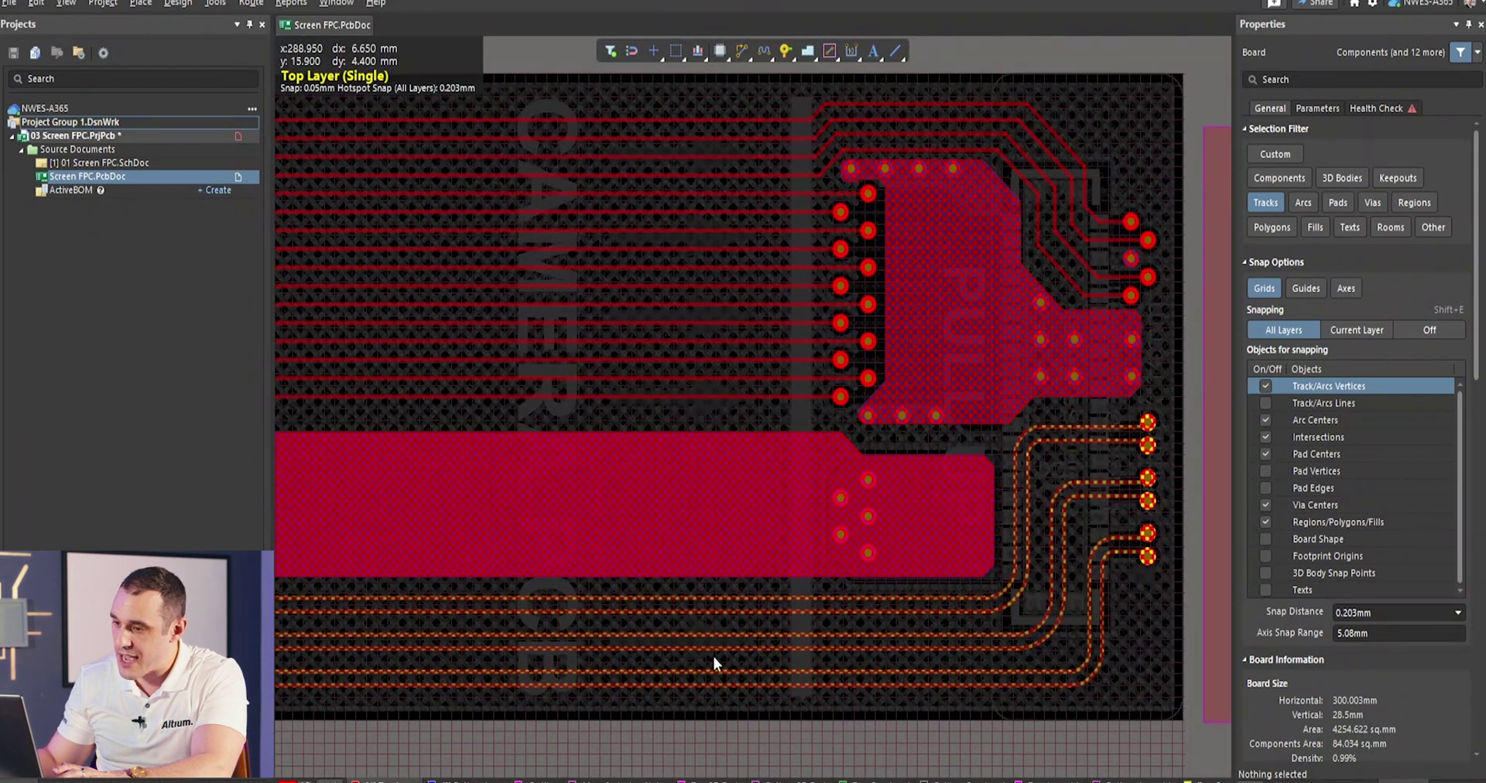
right_click_drag(792, 587, 600, 629)
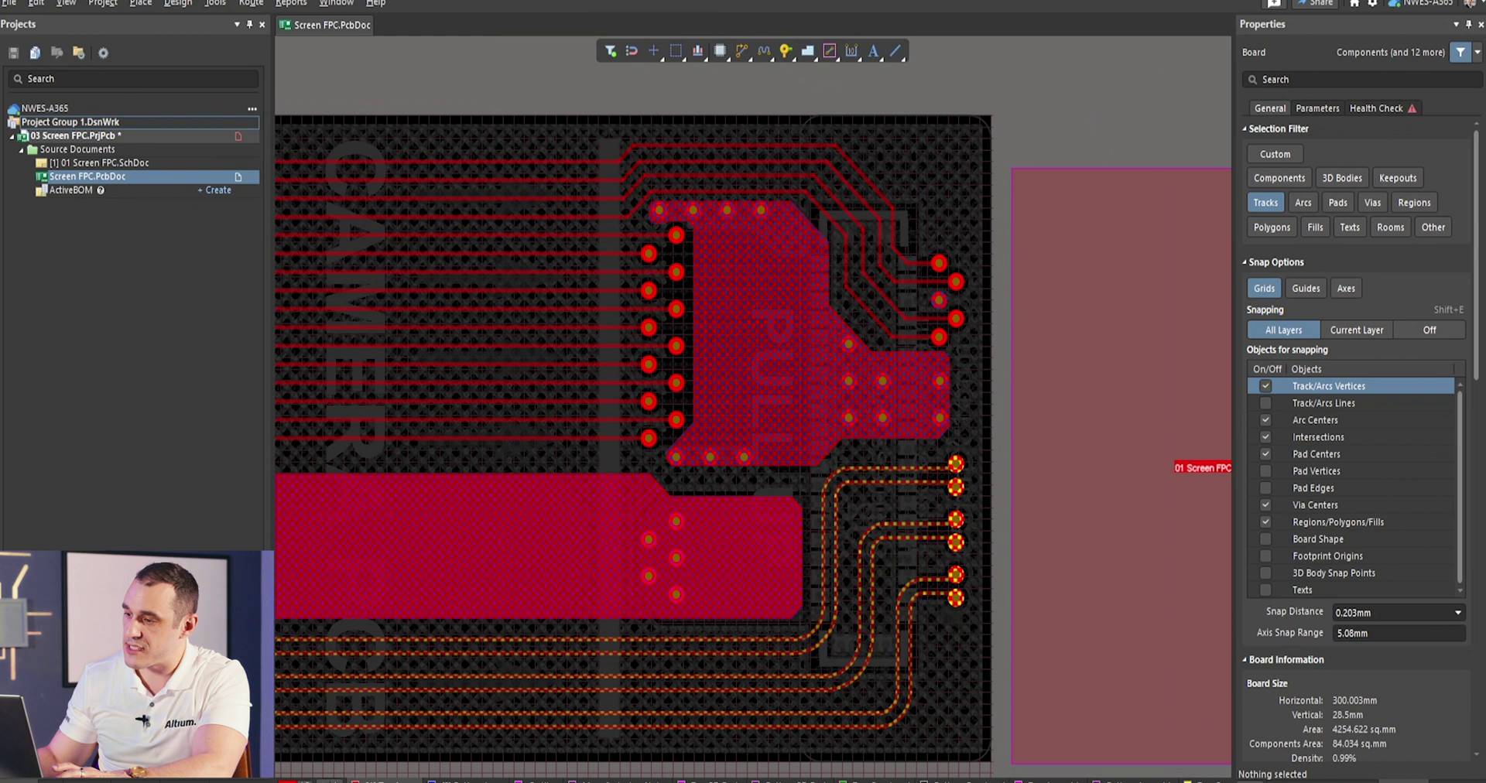
right_click_drag(852, 469, 743, 344)
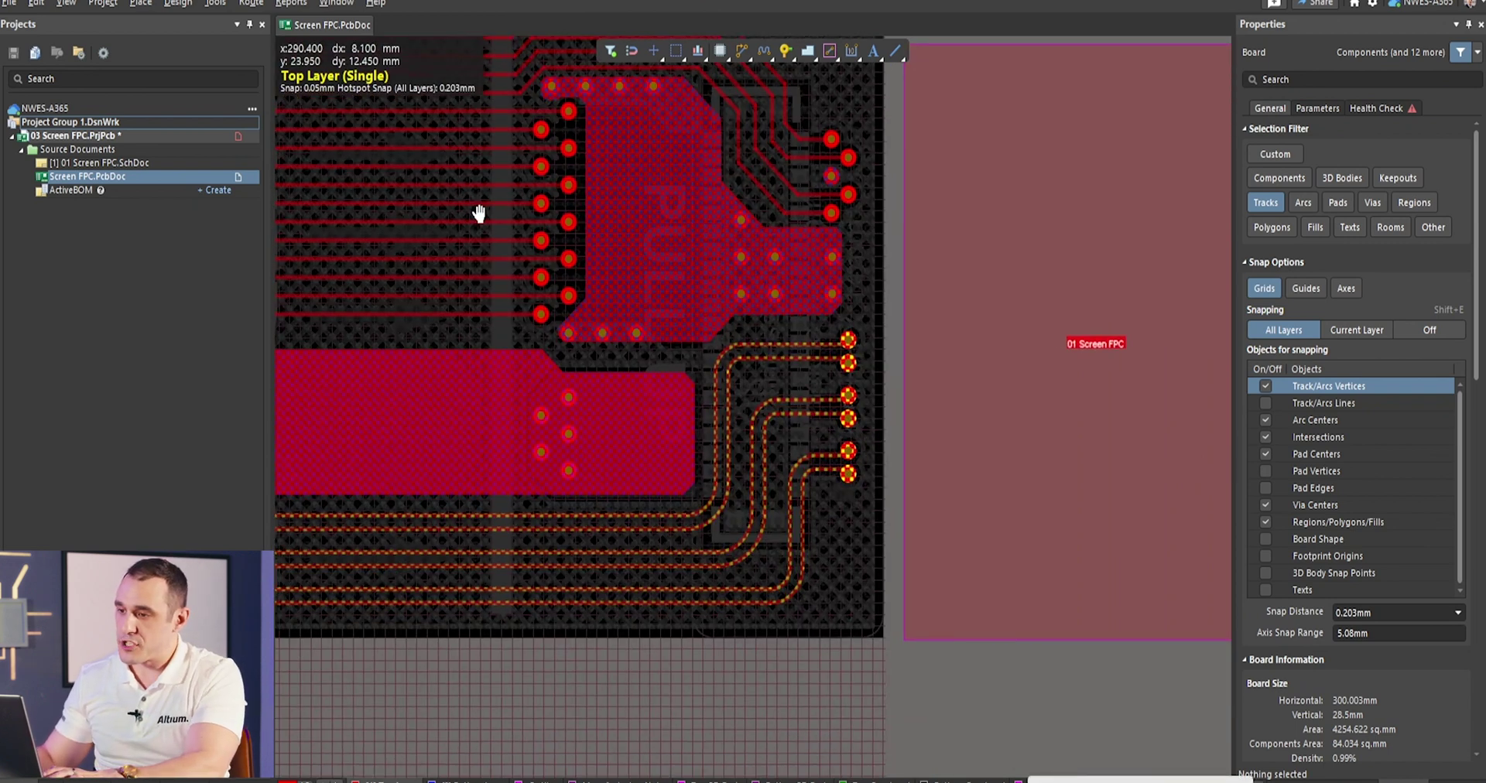
scroll(475, 212, "up", 1, "ctrl")
scroll(609, 190, "up", 1, "ctrl")
scroll(610, 178, "up", 1, "ctrl")
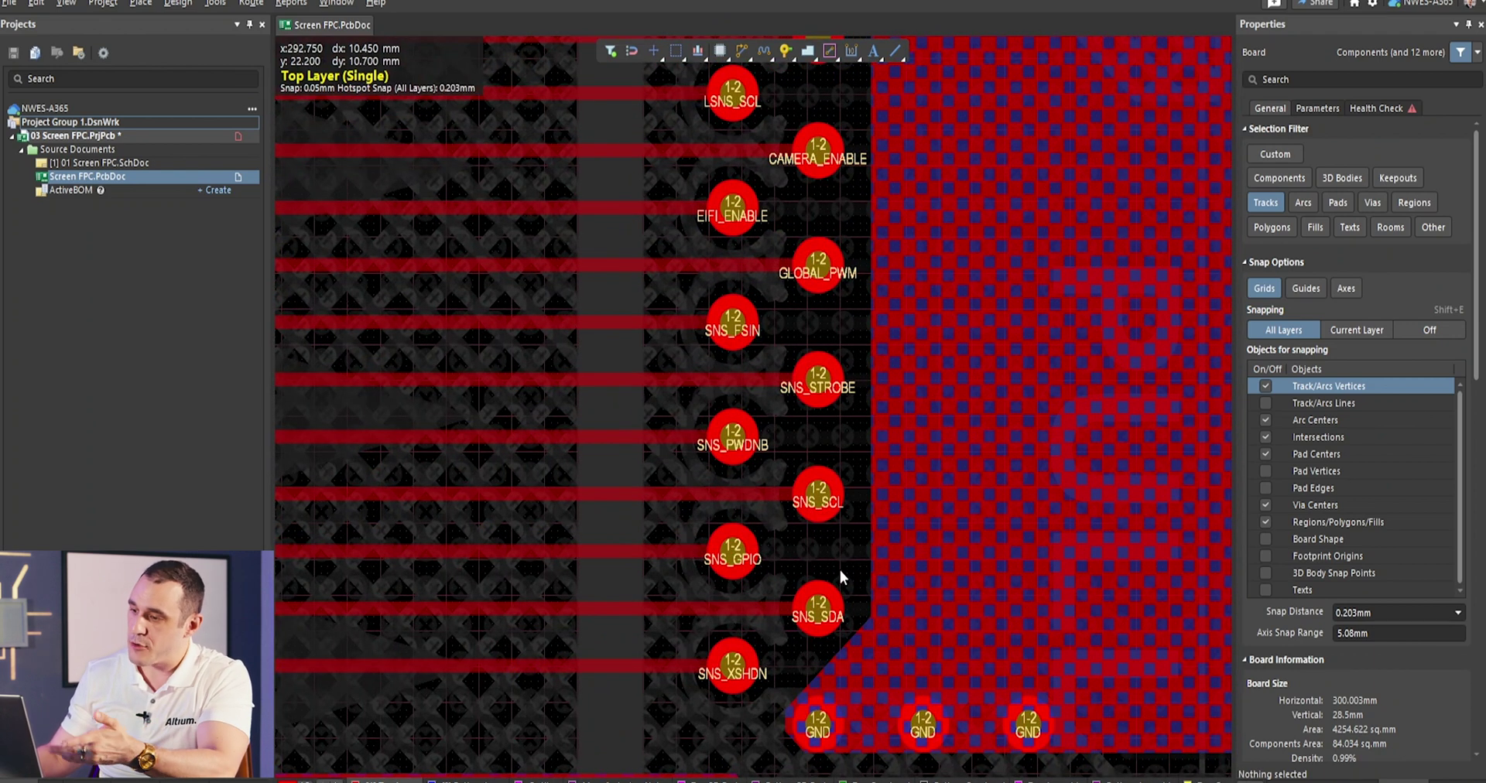
- Zoom in on the CSI_CLK, CSI_D0 and CSI_D1 differential pair tracks feeding the connector pads
right_click_drag(1042, 575, 703, 439)
scroll(972, 524, "down", 3, "ctrl")
scroll(884, 533, "up", 2, "ctrl")
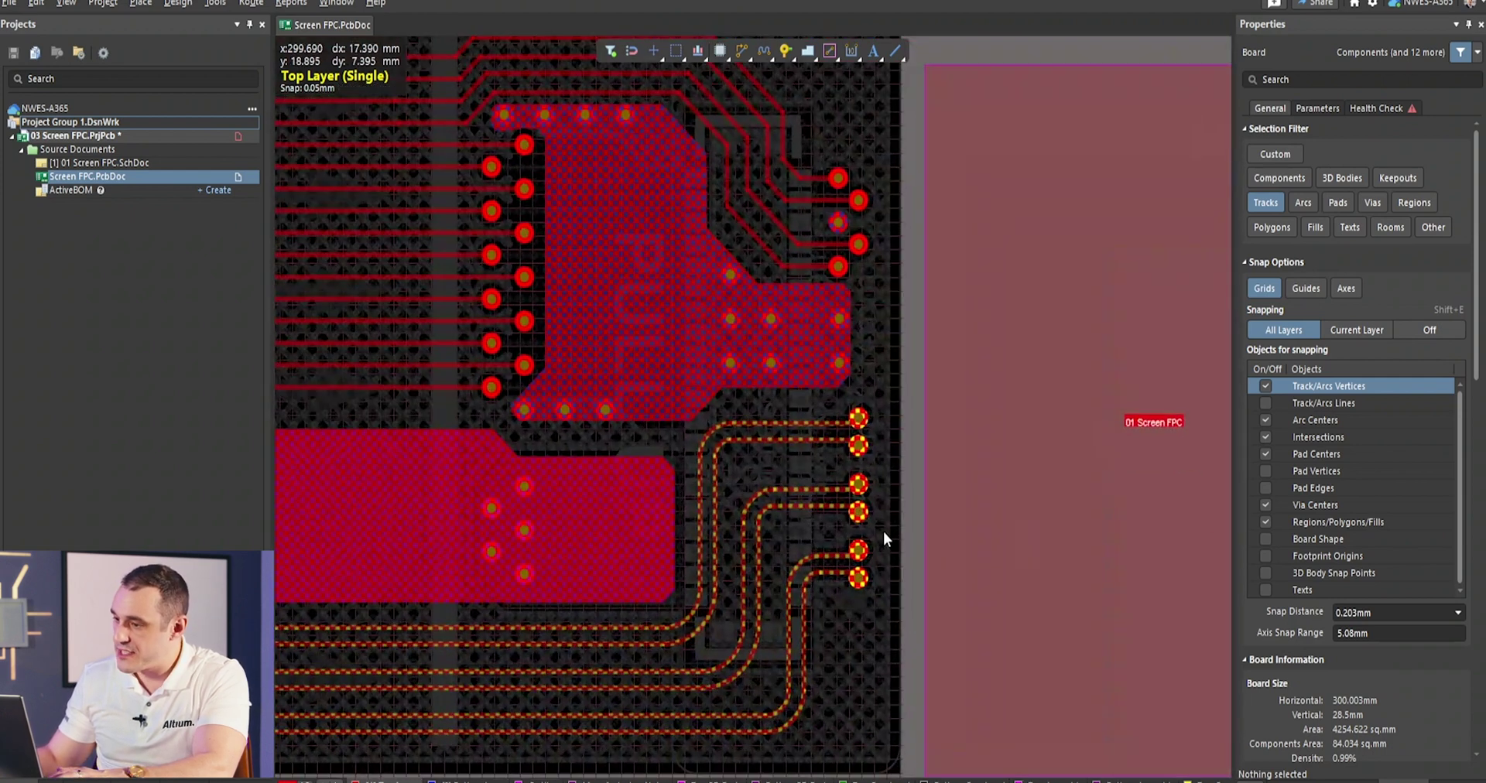
scroll(884, 533, "up", 2, "ctrl")
scroll(884, 531, "up", 1, "ctrl")
scroll(884, 531, "up", 1, "ctrl")
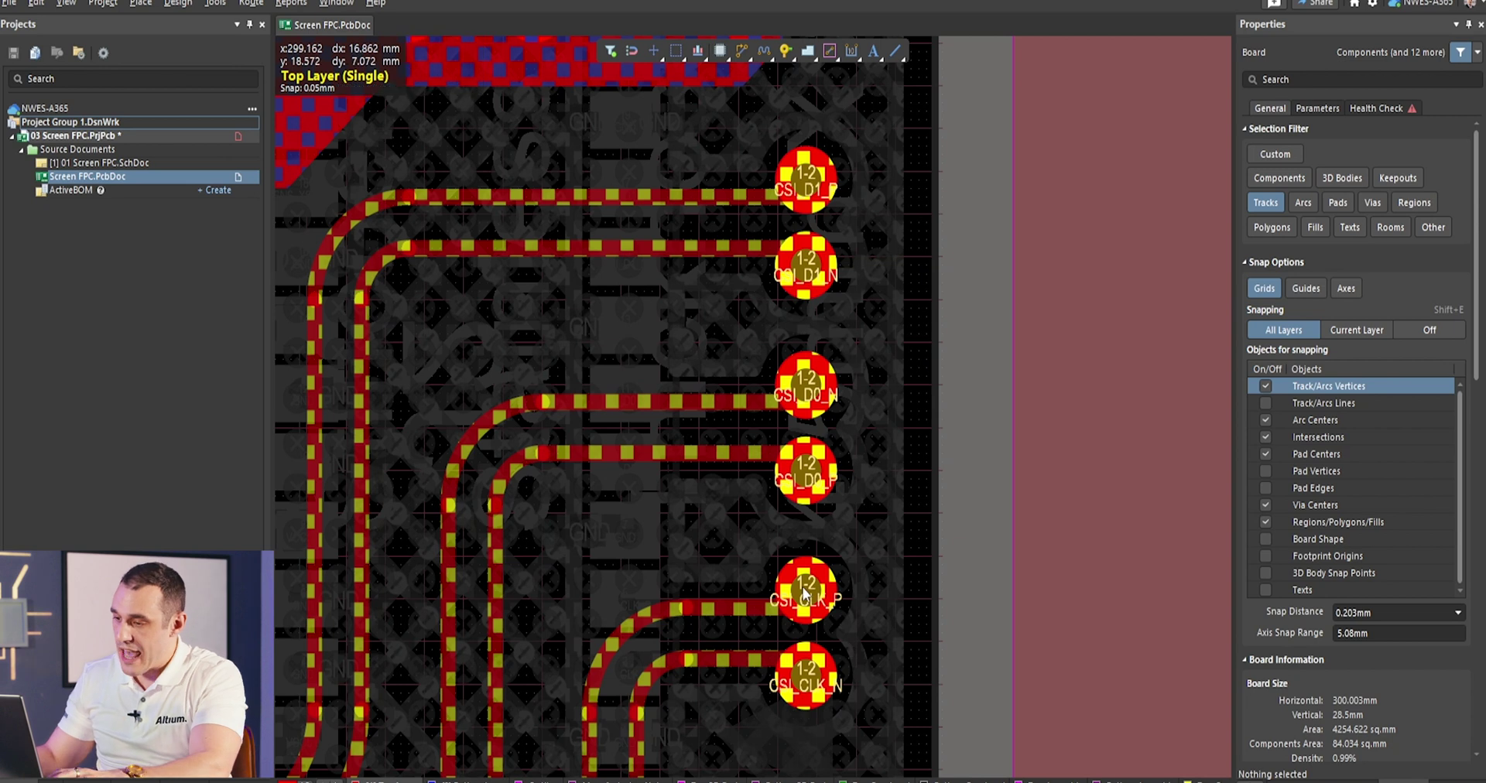
scroll(819, 614, "up", 5, "ctrl")
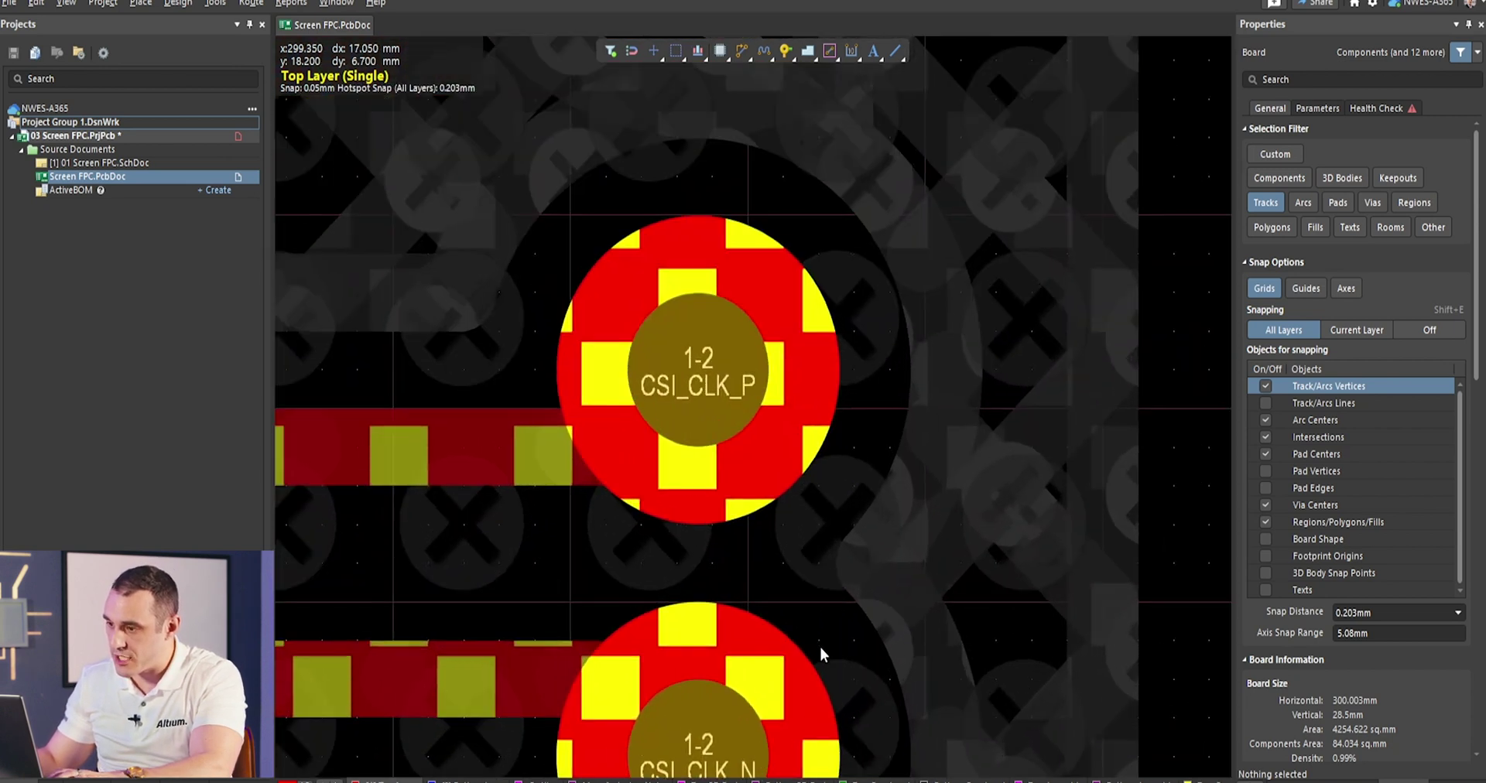
right_click_drag(820, 646, 920, 509)
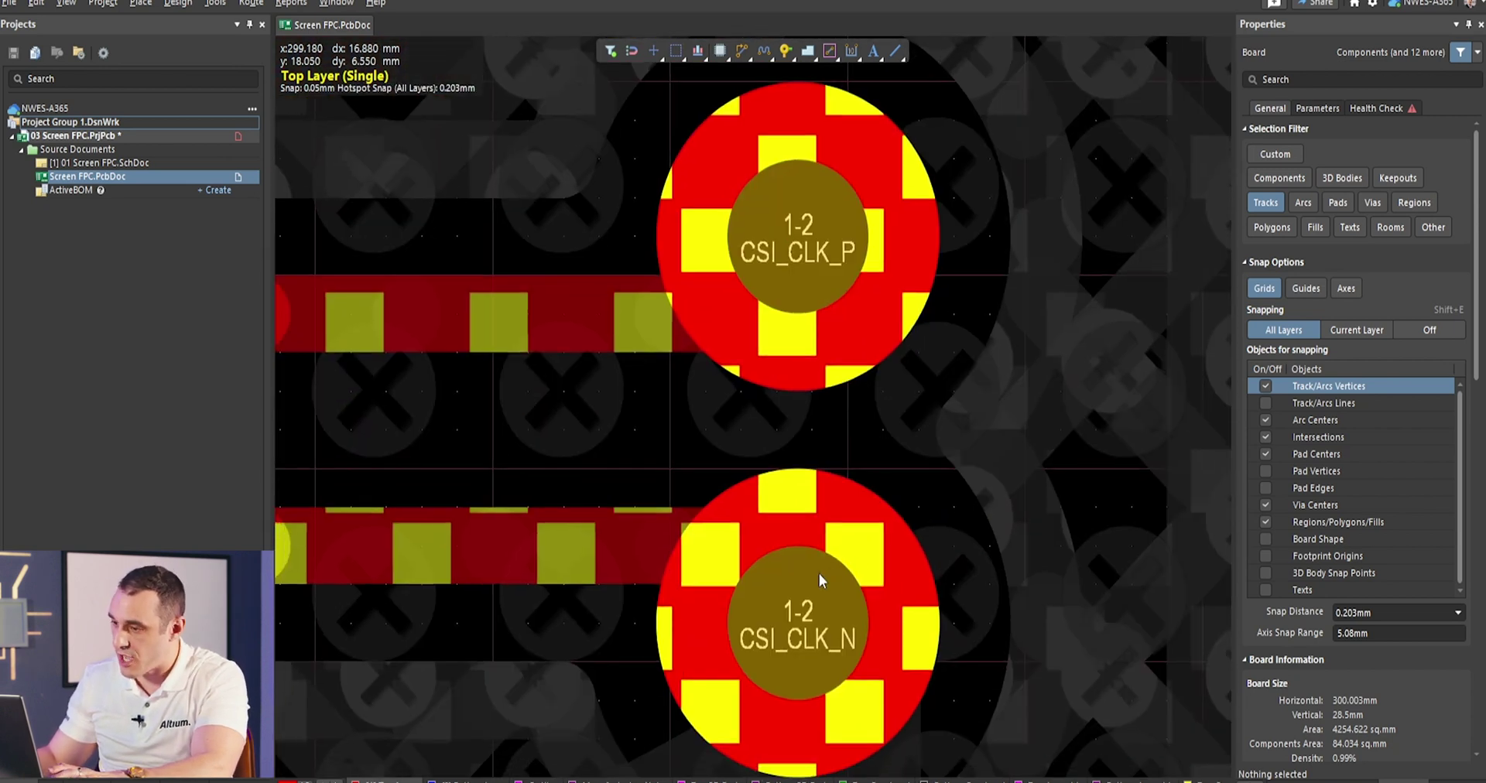
scroll(820, 573, "down", 2, "ctrl")
scroll(819, 574, "down", 3, "ctrl")
scroll(926, 189, "up", 1)
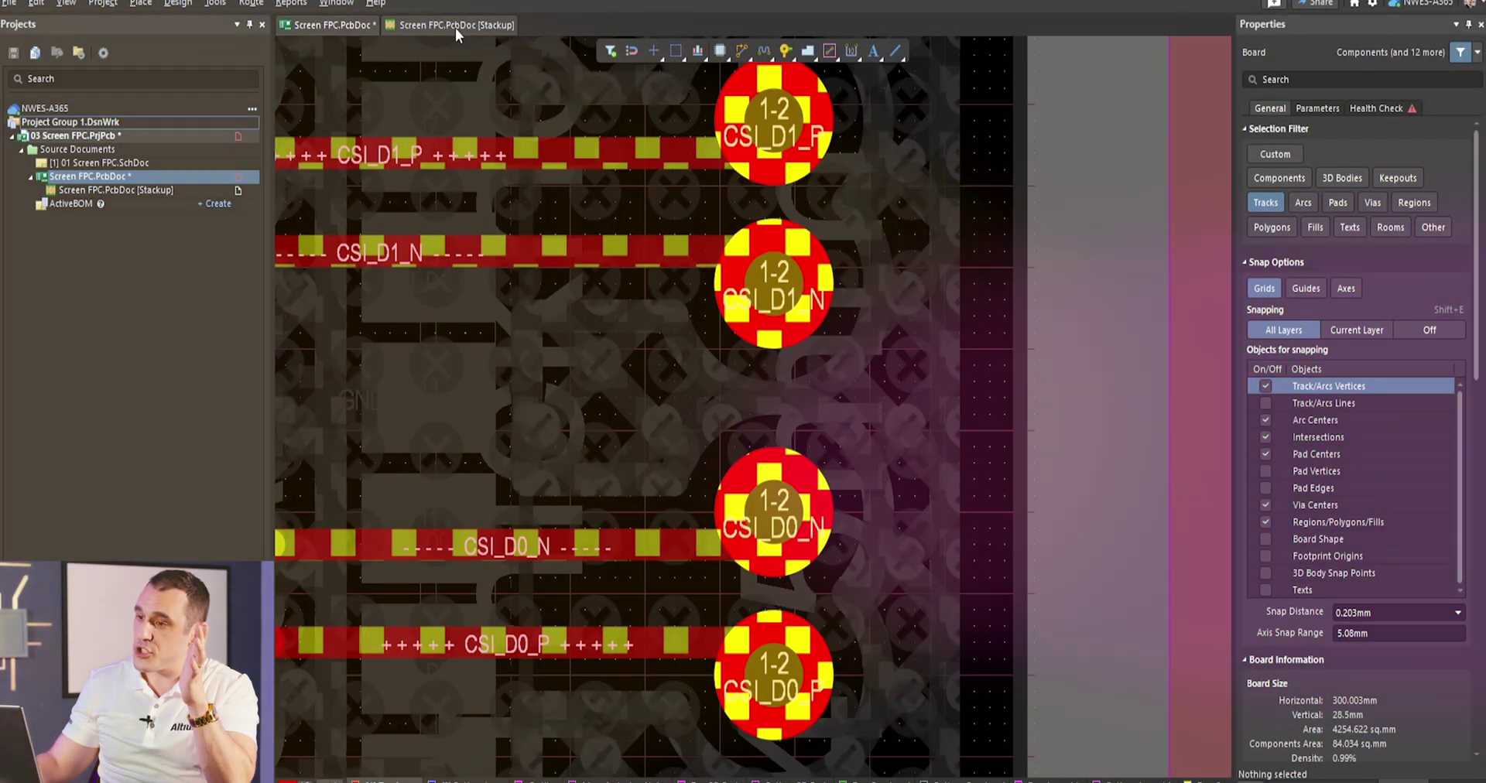
- In the Stackup tab, check the 0.1mm width, 0.2mm gap and 57.22 impedance against the 100 target
left_click(455, 28)
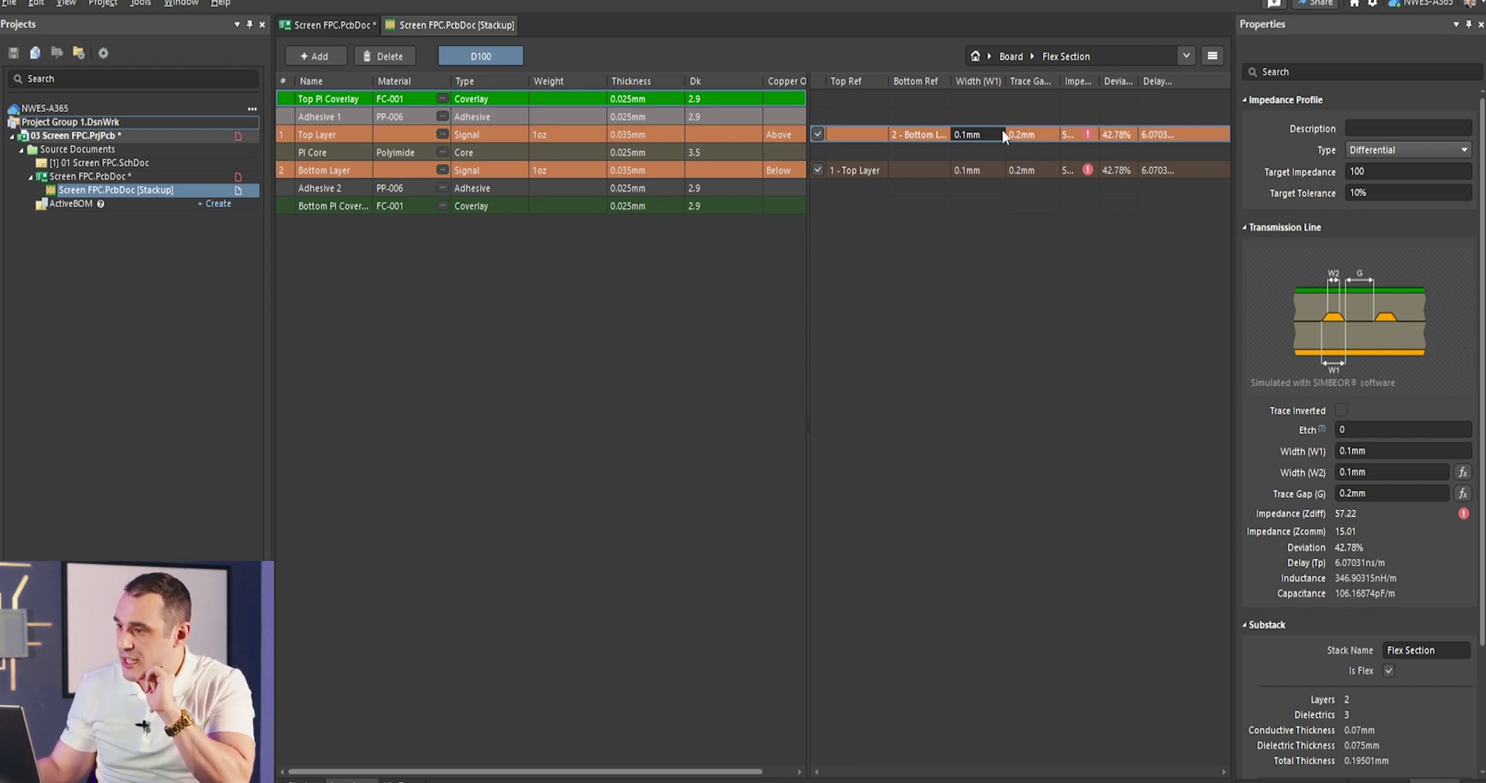
left_click(1051, 136)
left_click(1078, 136)
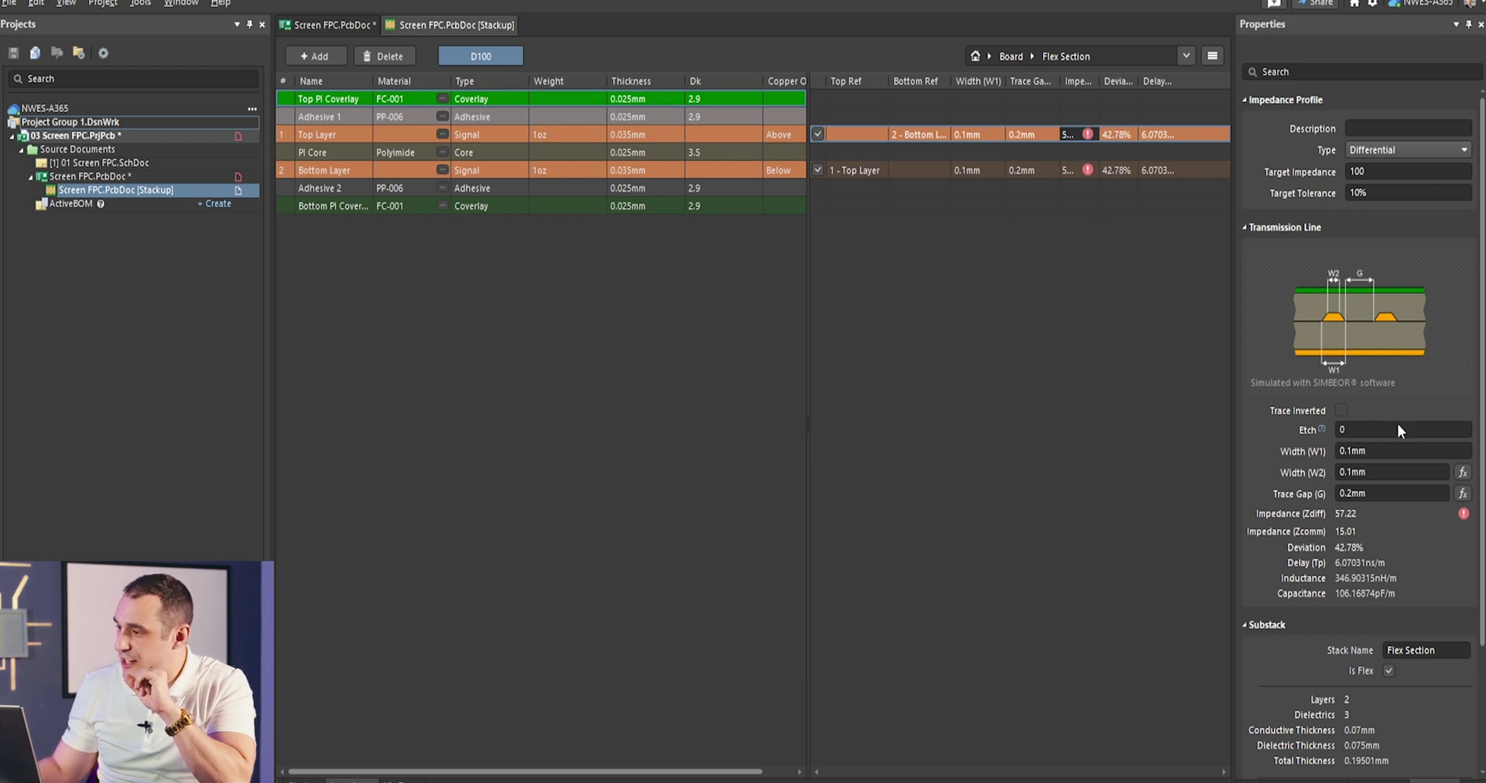
scroll(1410, 745, "down", 3)
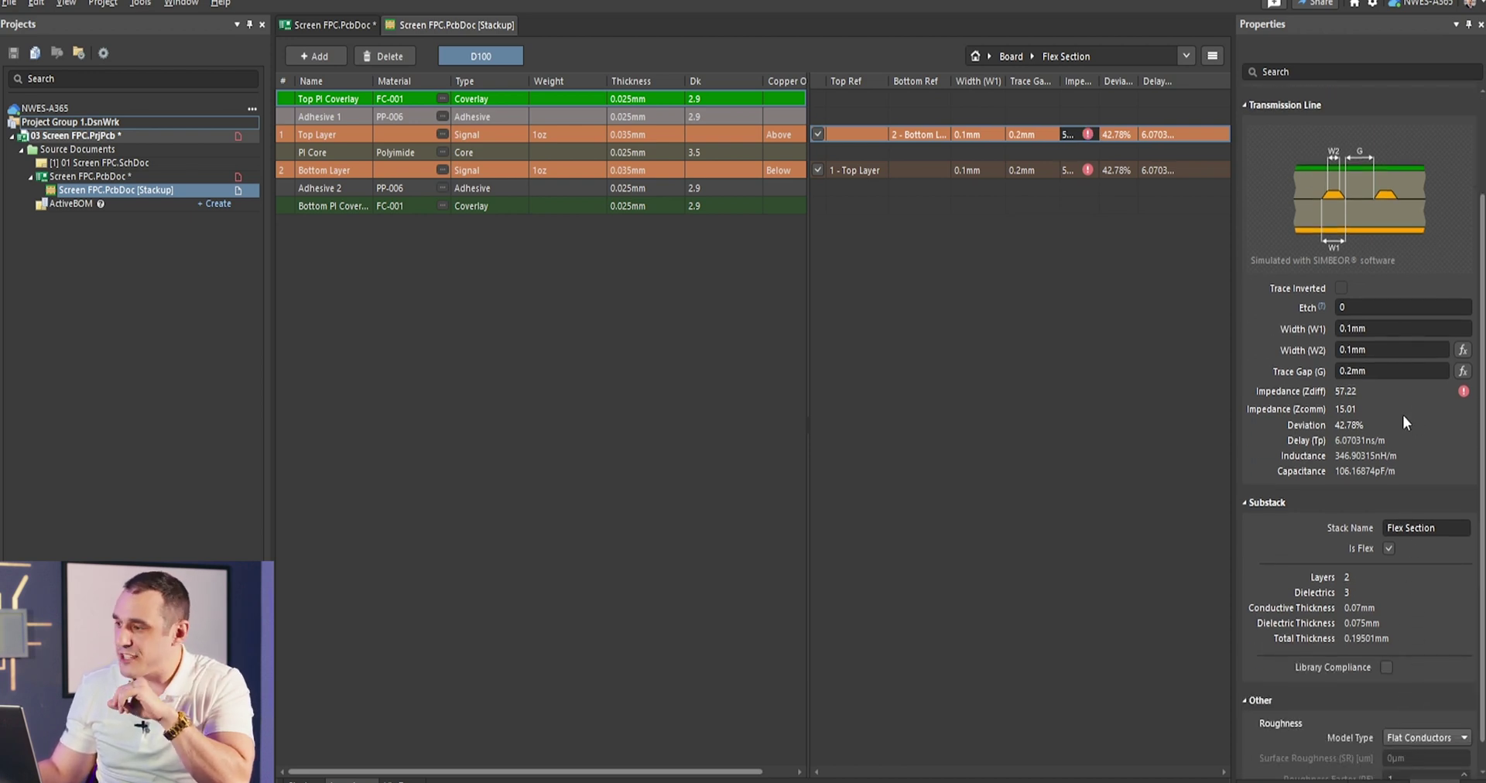
scroll(1401, 427, "up", 2)
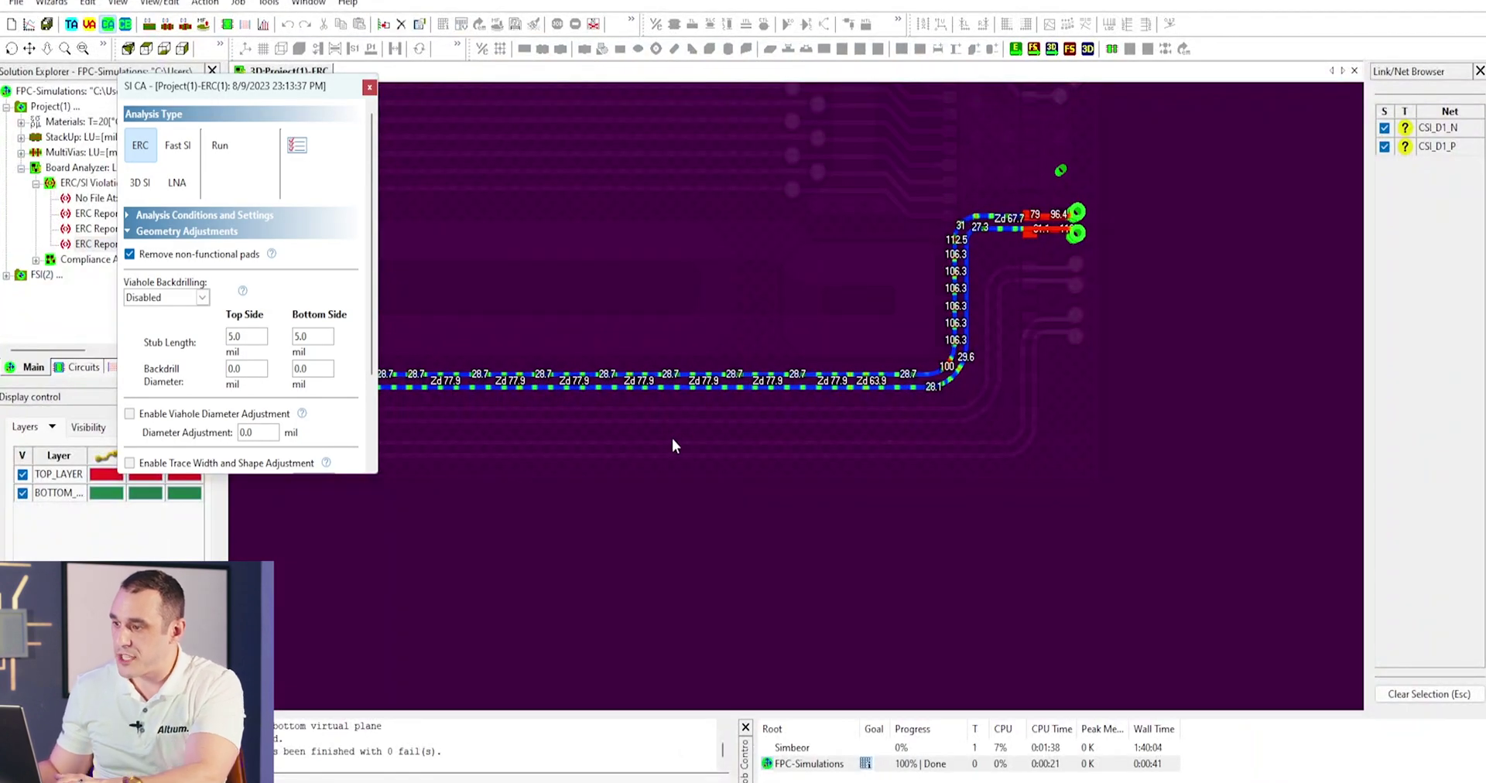
middle_click_drag(1045, 312, 728, 407)
scroll(807, 370, "up", 5)
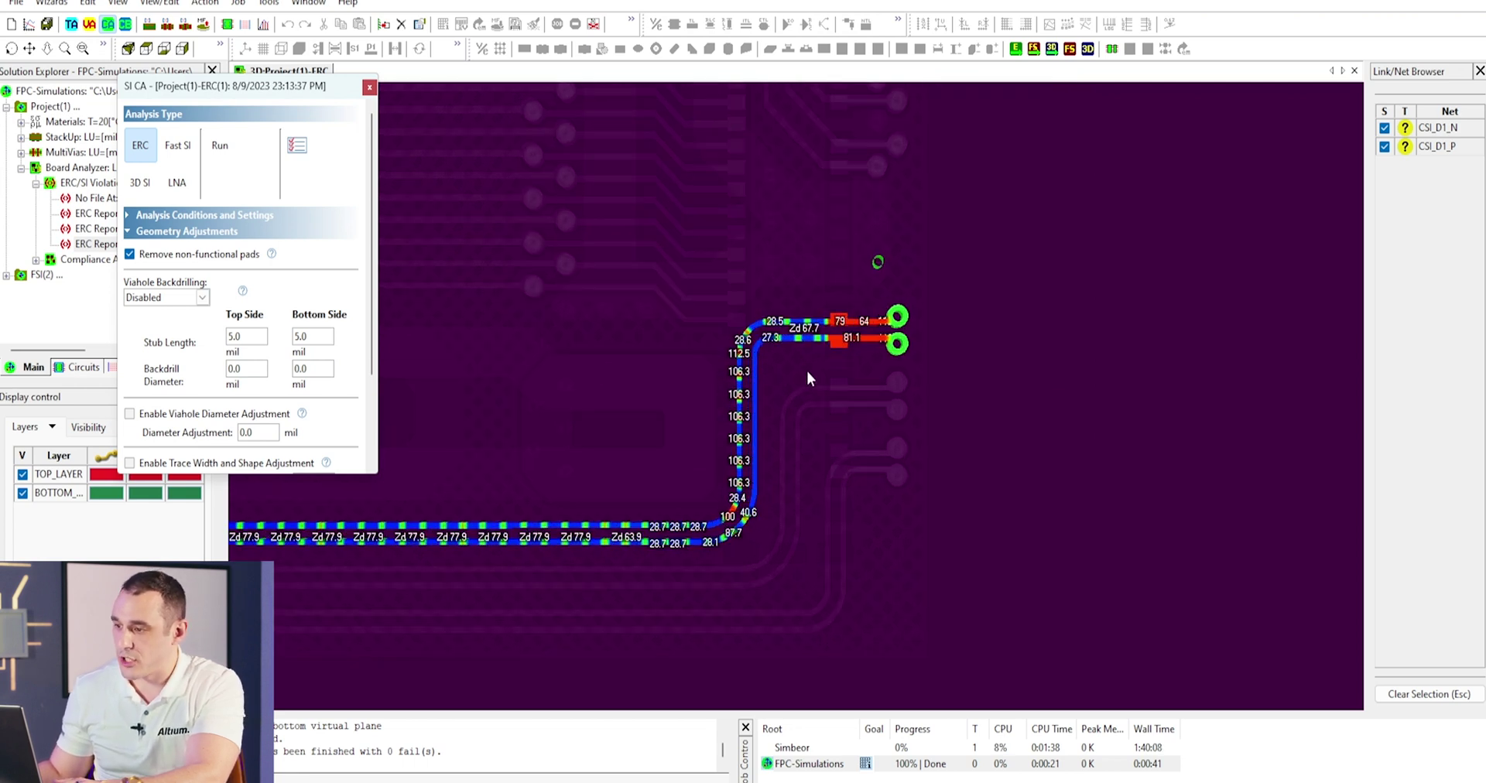
scroll(971, 327, "up", 5)
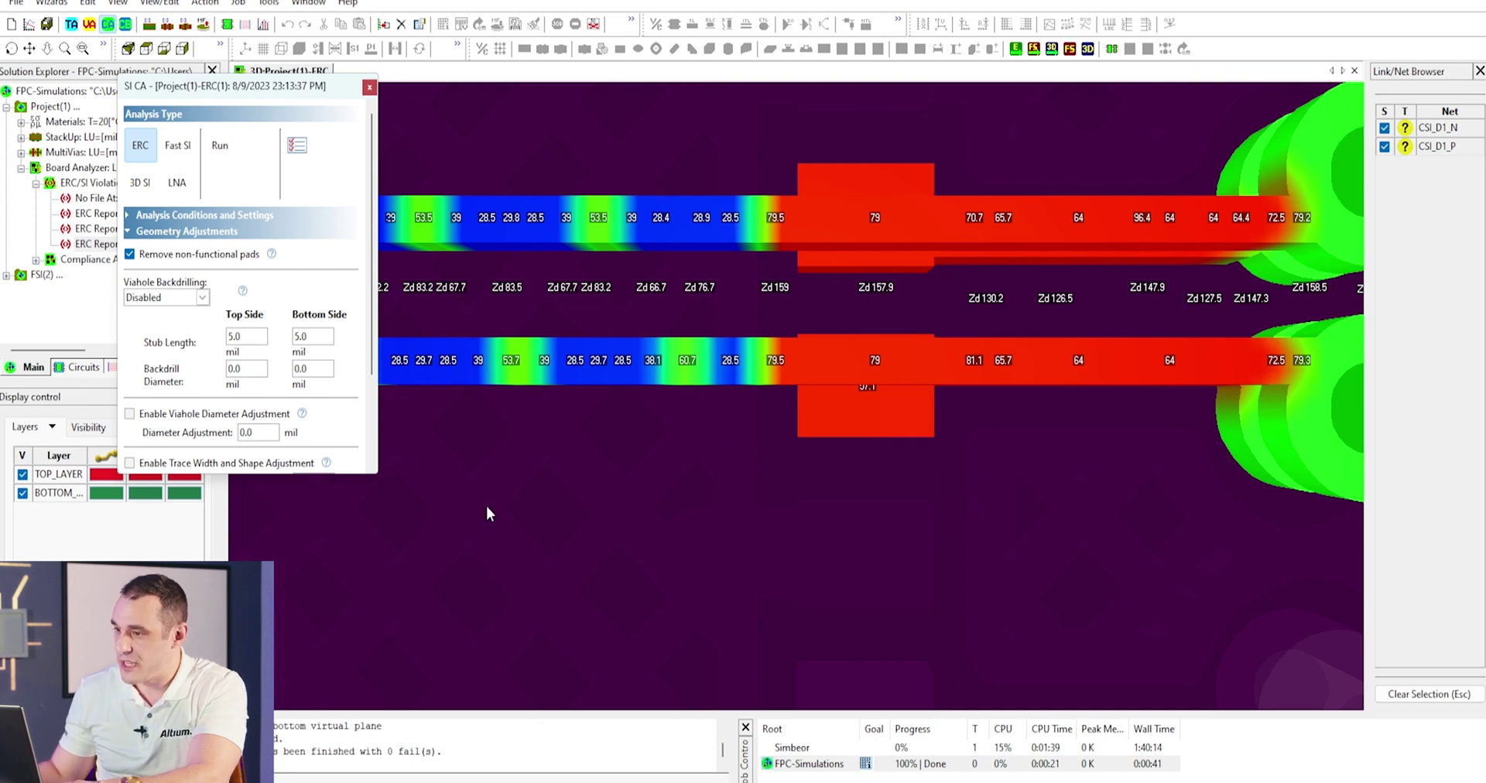
middle_click_drag(488, 508, 1002, 369)
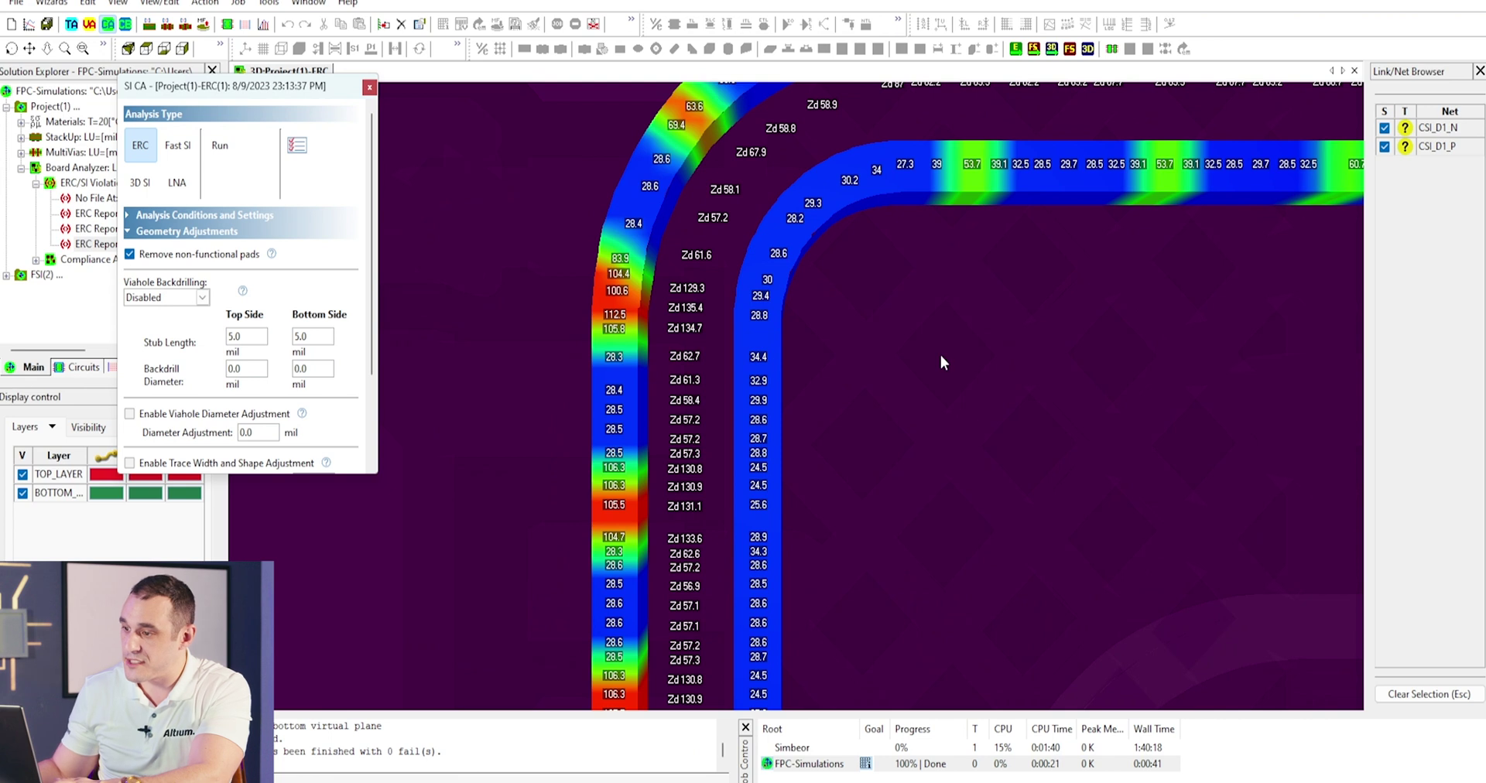
middle_click_drag(904, 604, 903, 345)
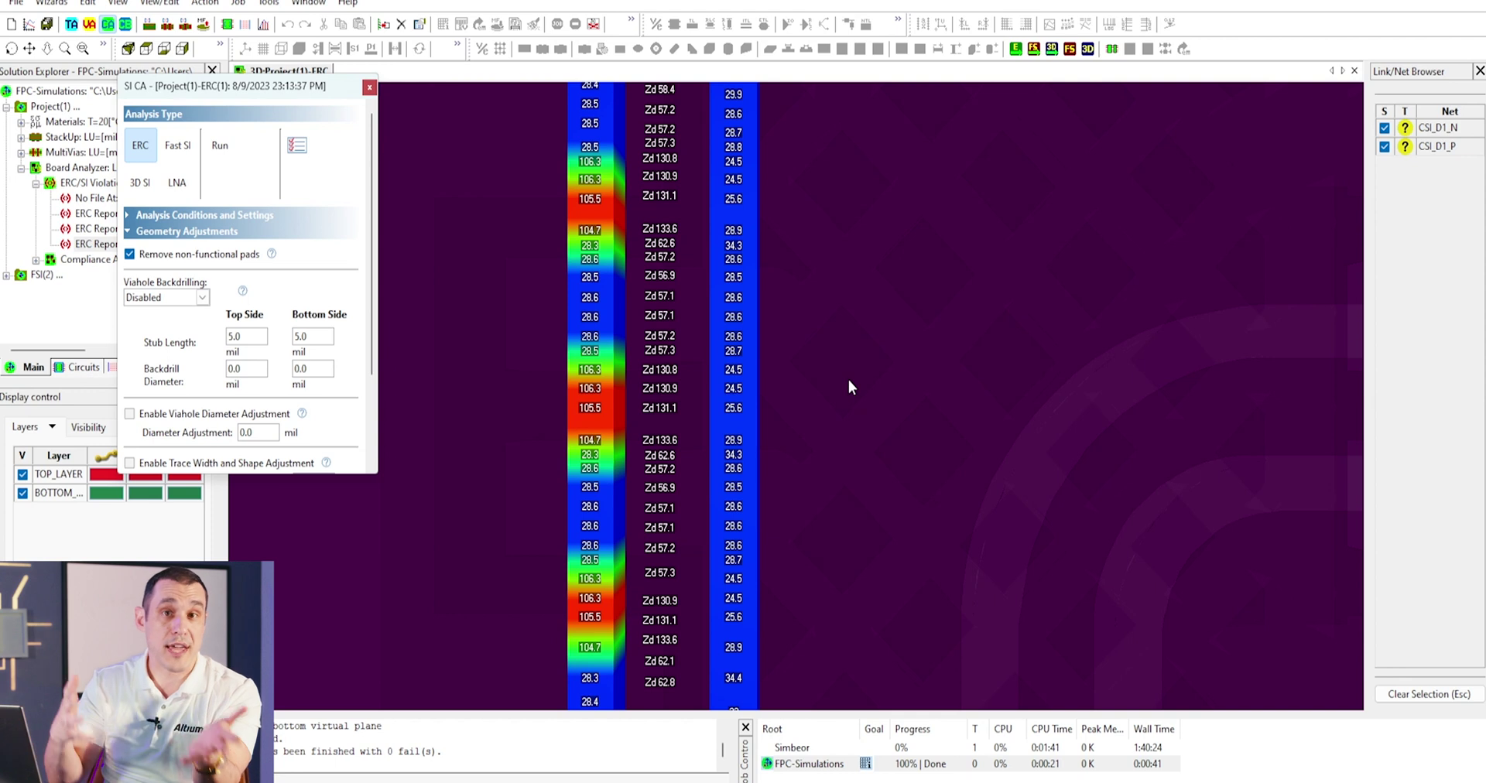
middle_click_drag(840, 243, 824, 338)
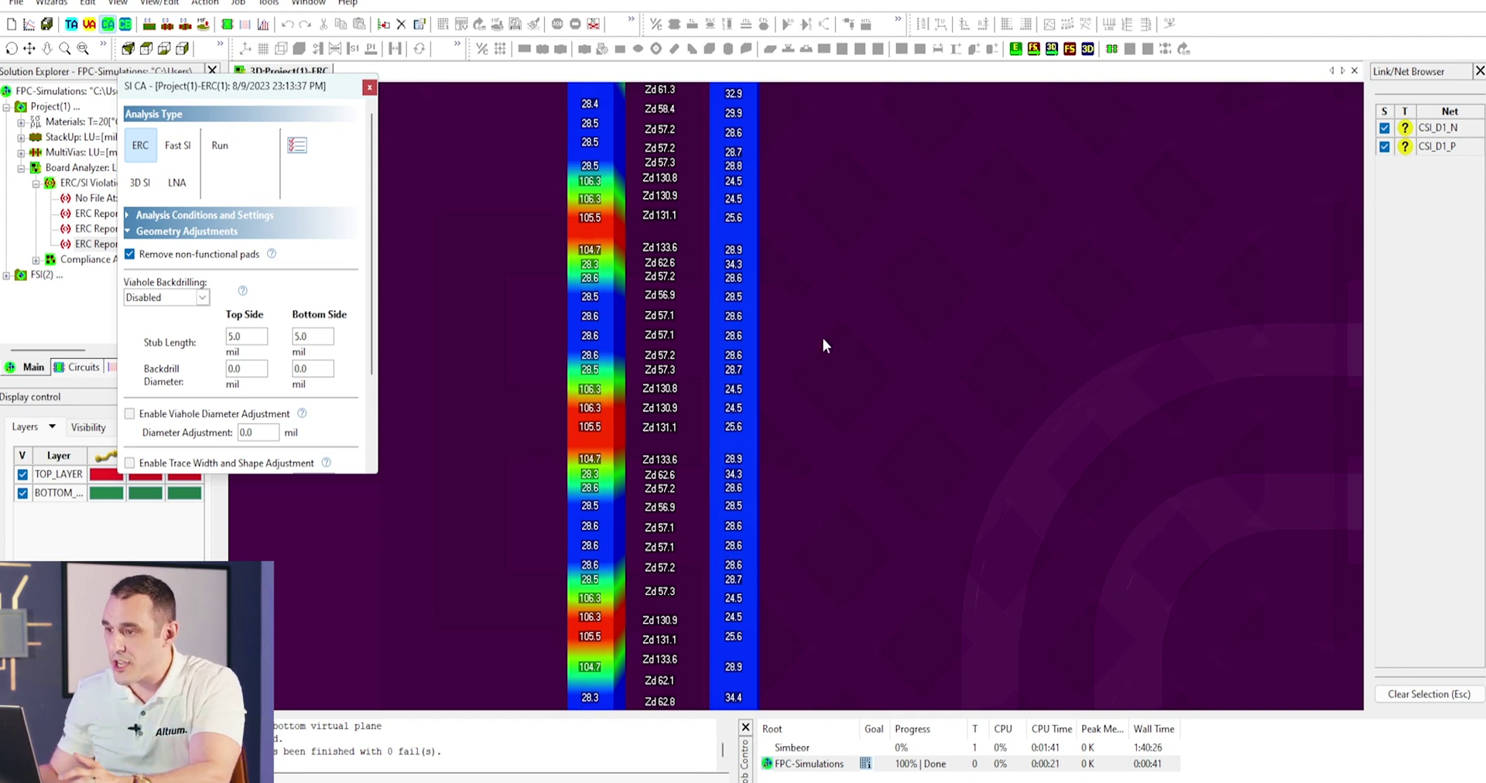
scroll(622, 263, "up", 3)
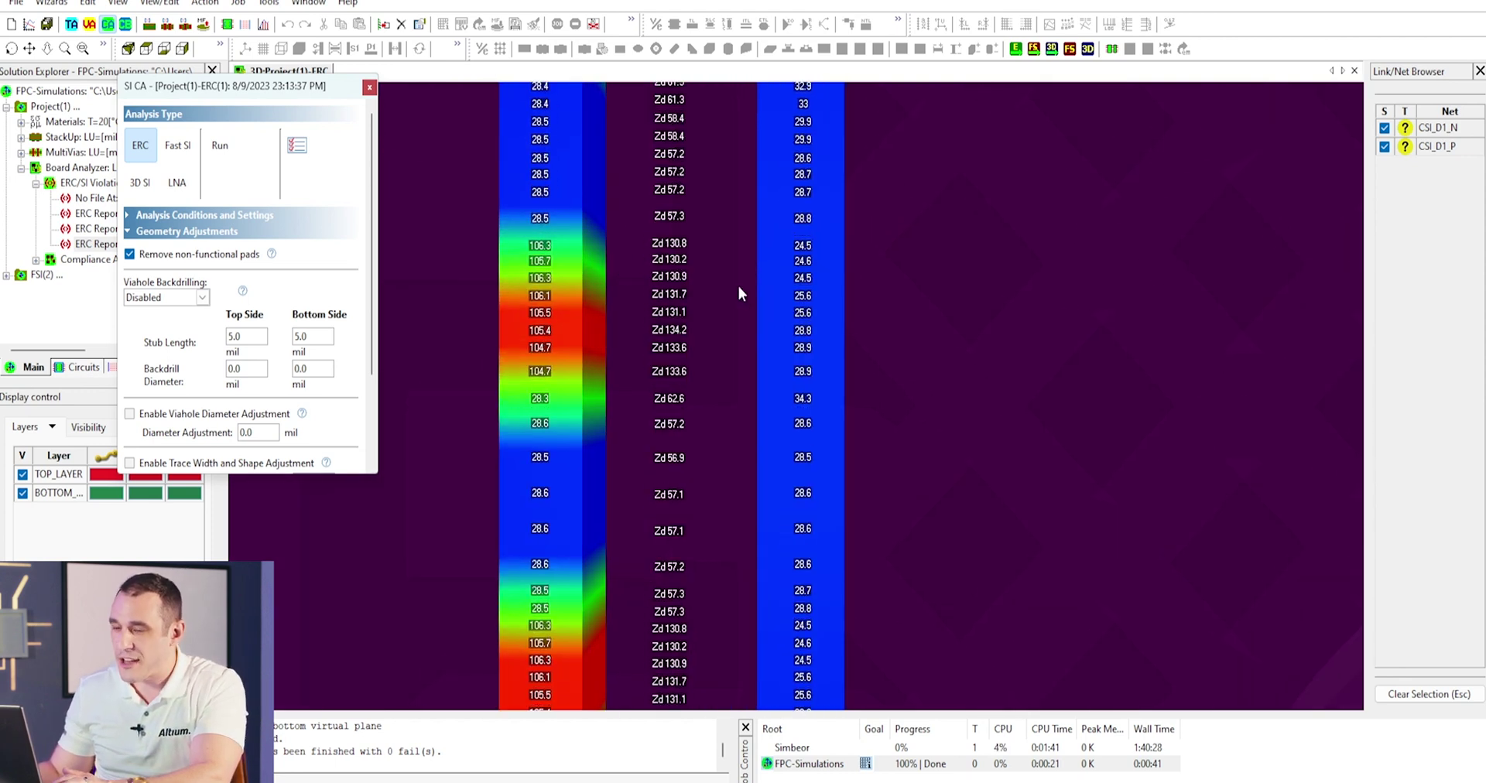
scroll(739, 287, "down", 3)
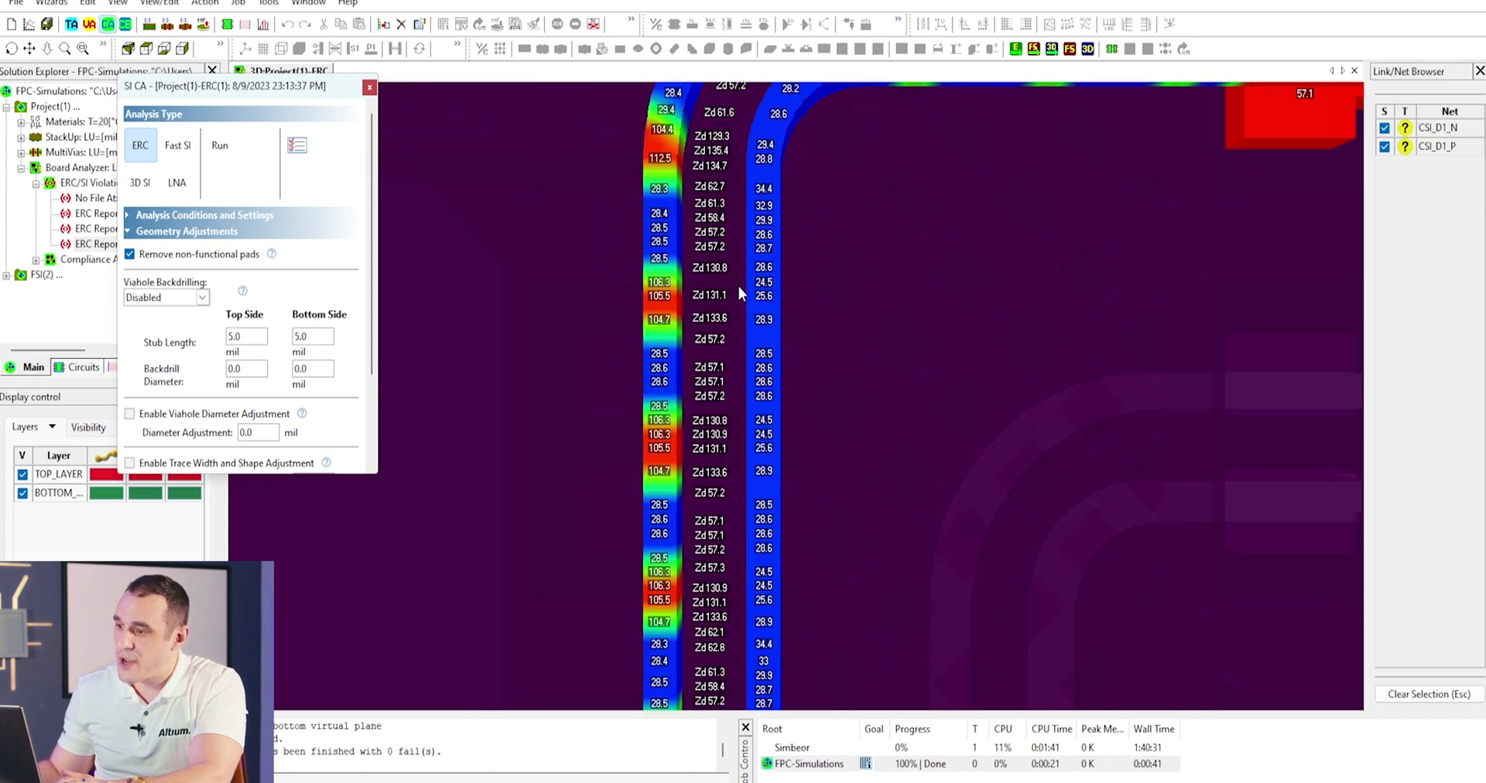
scroll(916, 462, "down", 3)
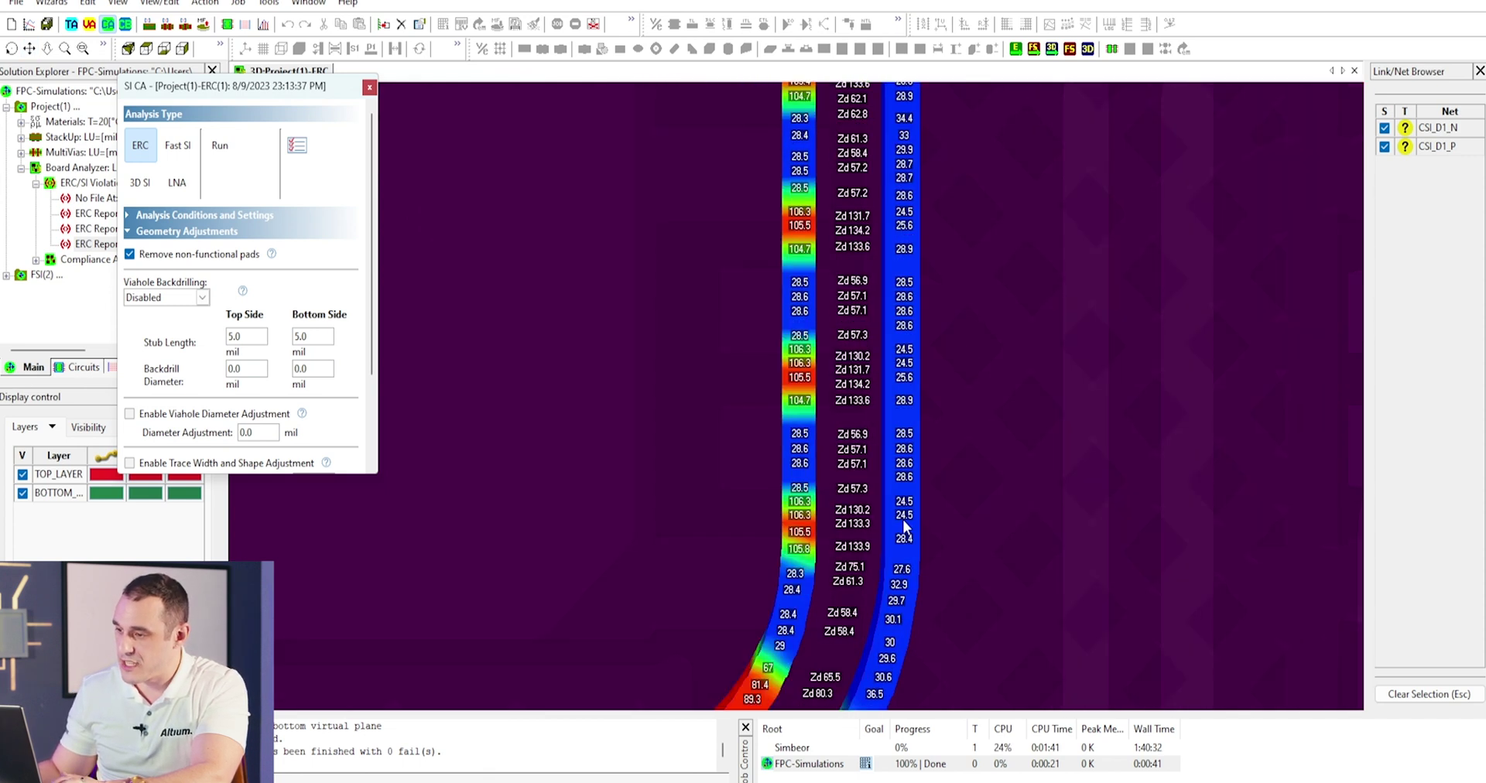
scroll(906, 495, "down", 2)
scroll(601, 587, "up", 3)
scroll(1001, 463, "down", 3)
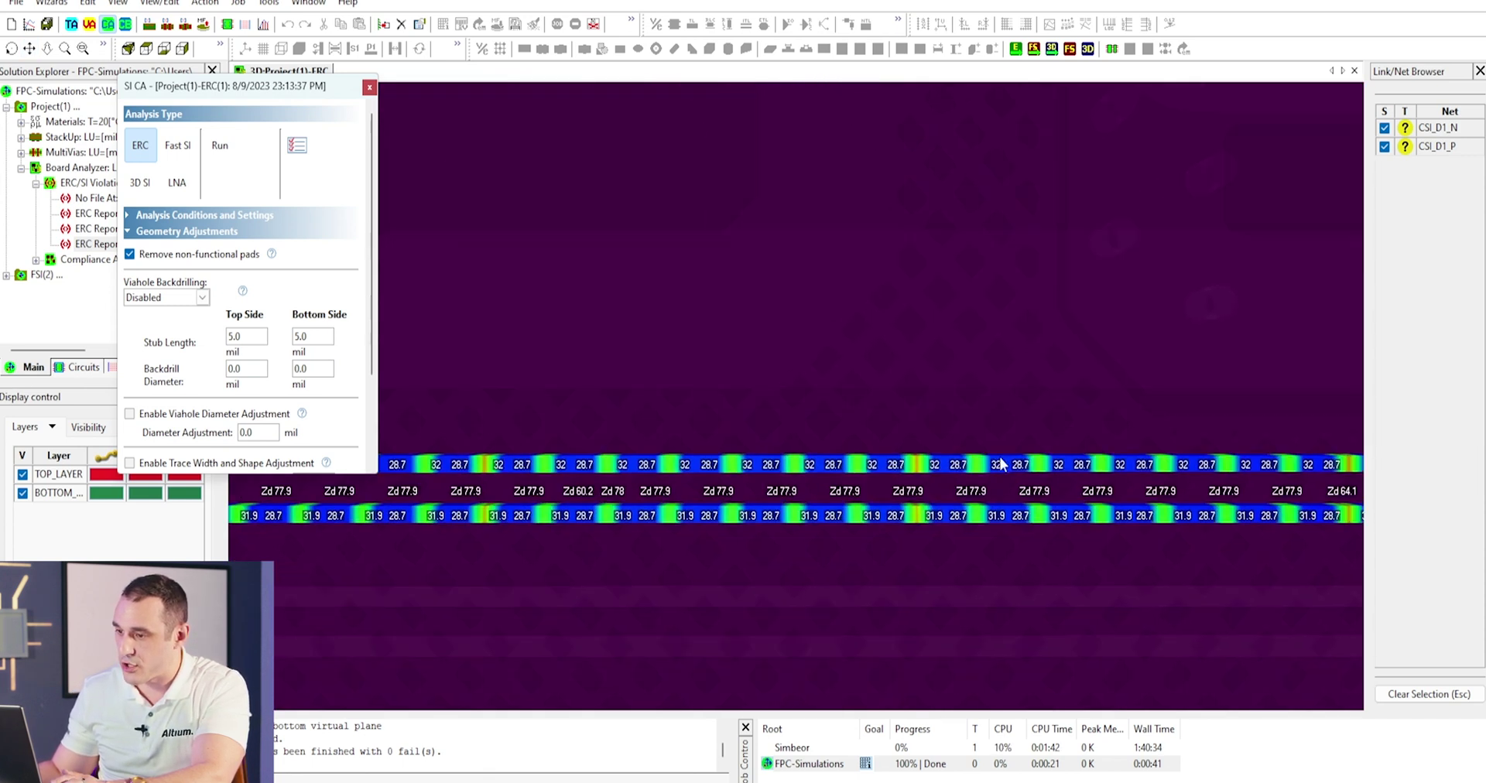
scroll(1001, 463, "down", 3)
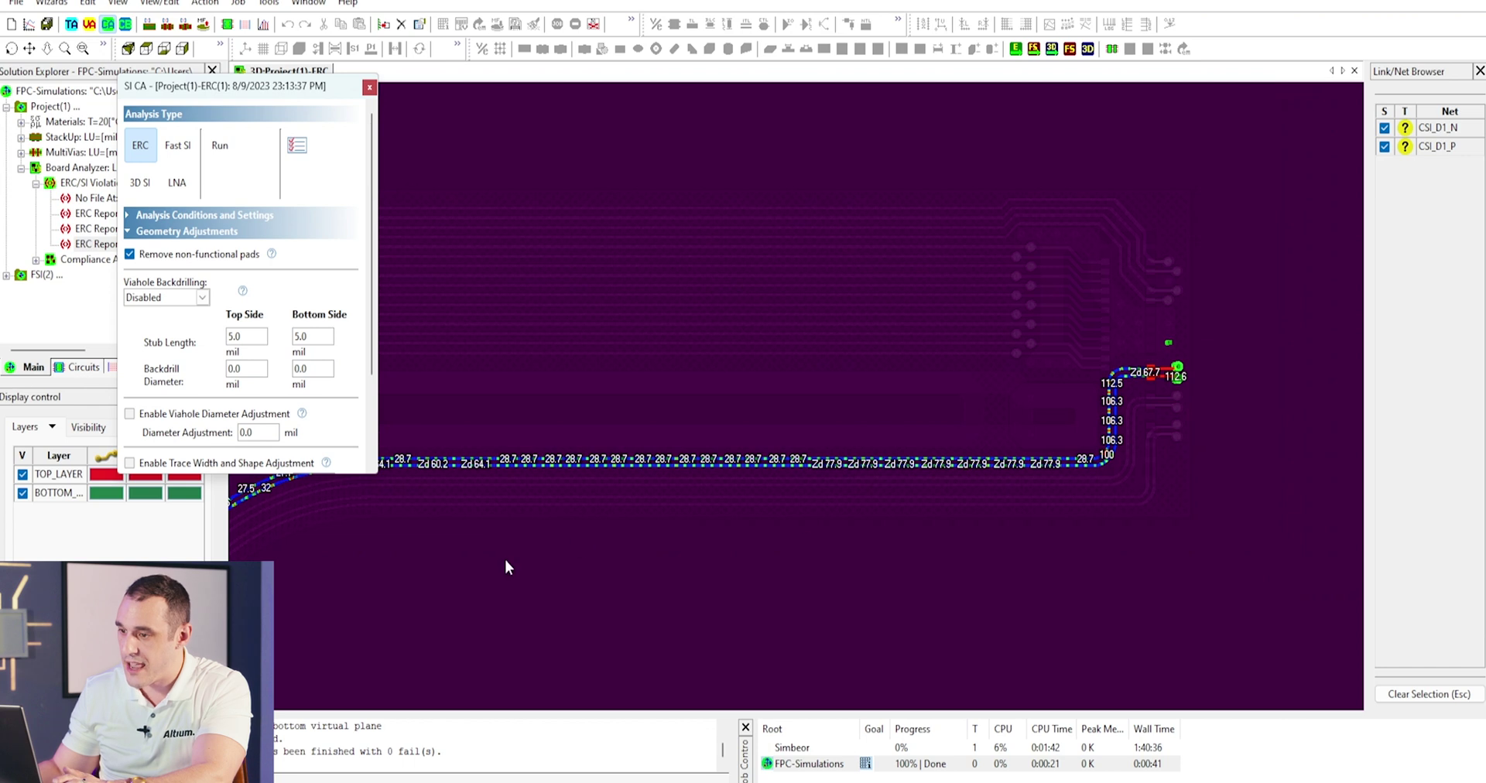
mouse_move(505, 559)
middle_mouse_down()
mouse_move(824, 496)
mouse_move(1320, 319)
mouse_move(446, 493)
middle_mouse_up()
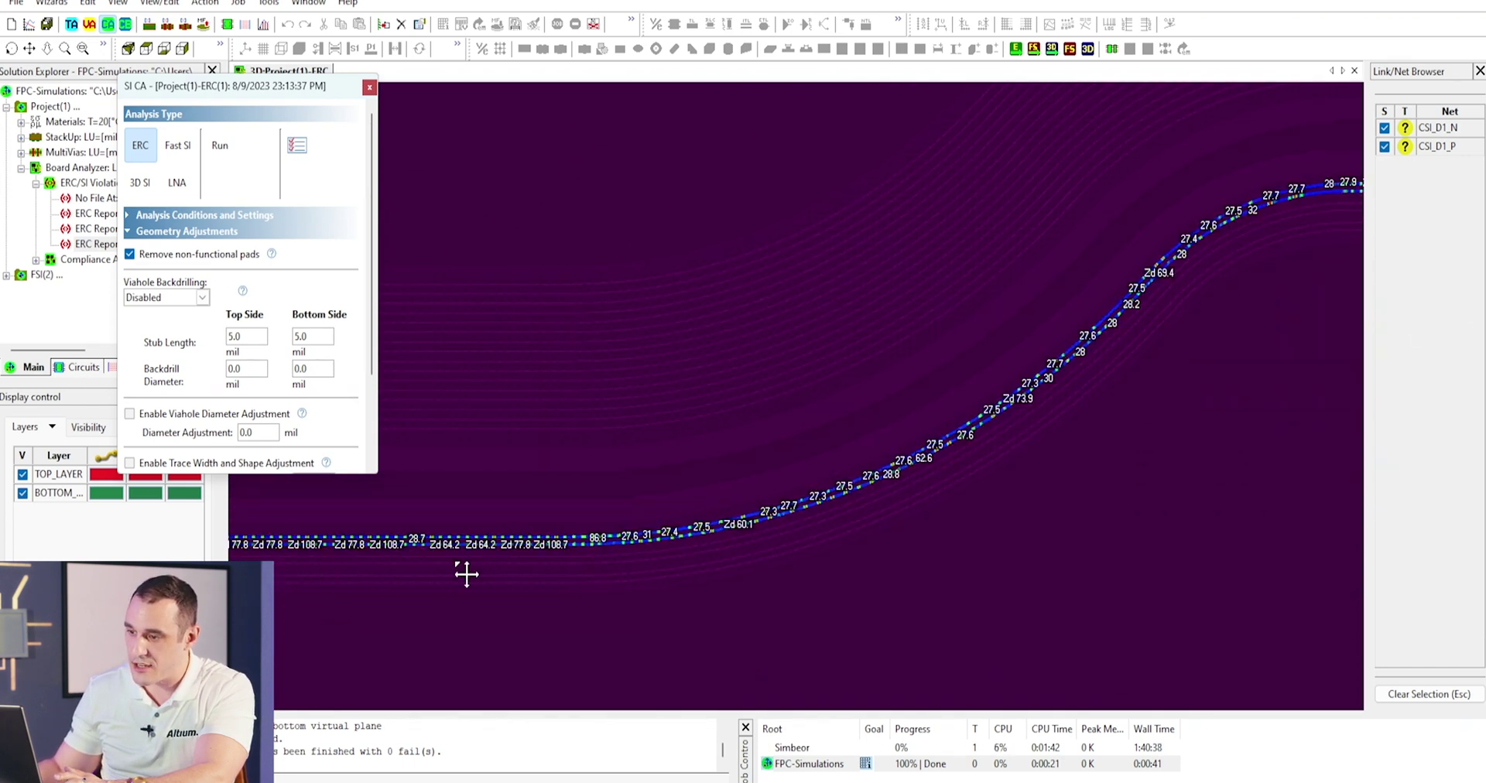
middle_click_drag(465, 571, 1277, 538)
scroll(656, 536, "up", 3)
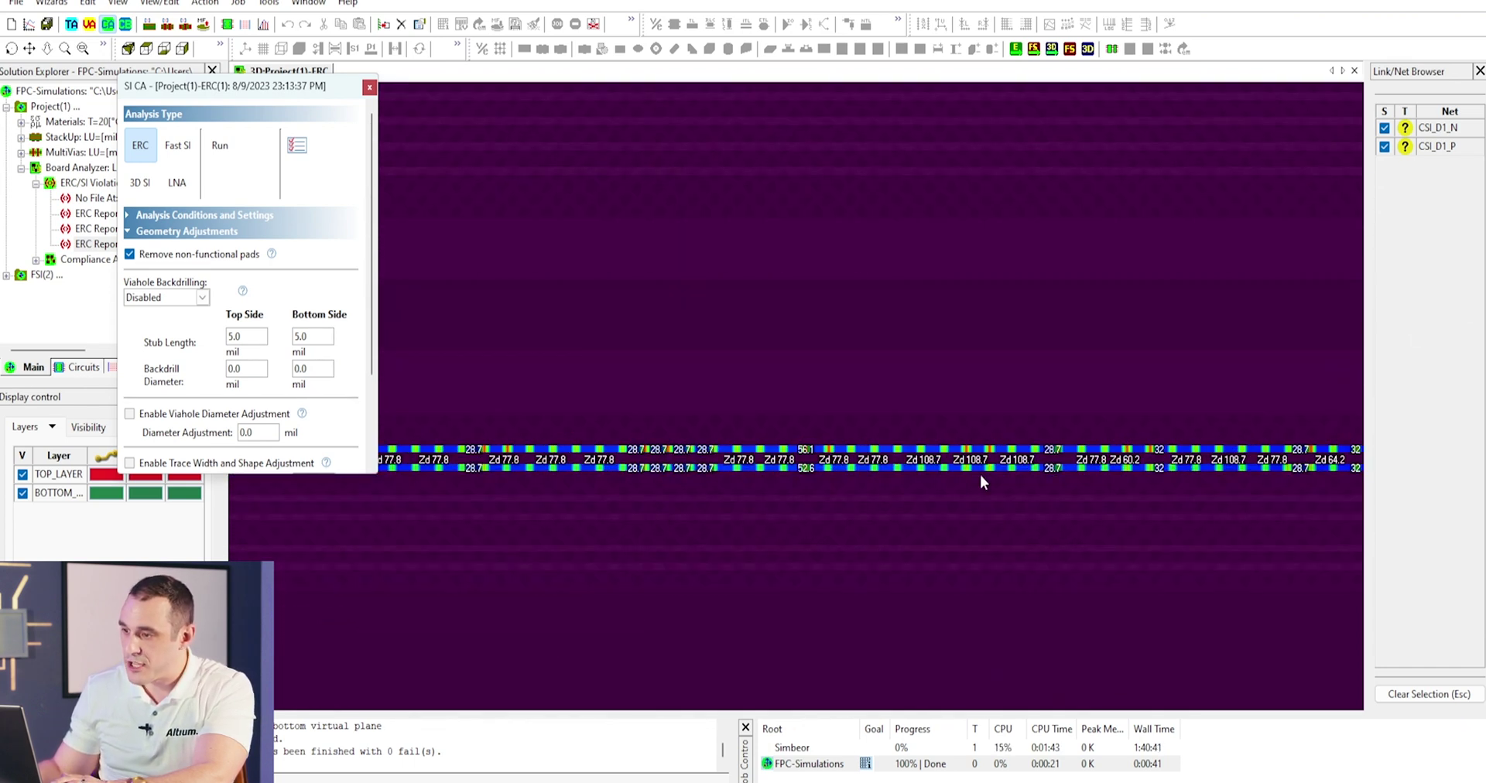
mouse_move(629, 522)
middle_mouse_down()
mouse_move(629, 616)
mouse_move(1095, 574)
mouse_move(525, 552)
mouse_move(694, 537)
middle_mouse_up()
mouse_move(1274, 431)
middle_mouse_down()
mouse_move(328, 504)
mouse_move(1274, 503)
middle_mouse_up()
scroll(816, 614, "up", 5)
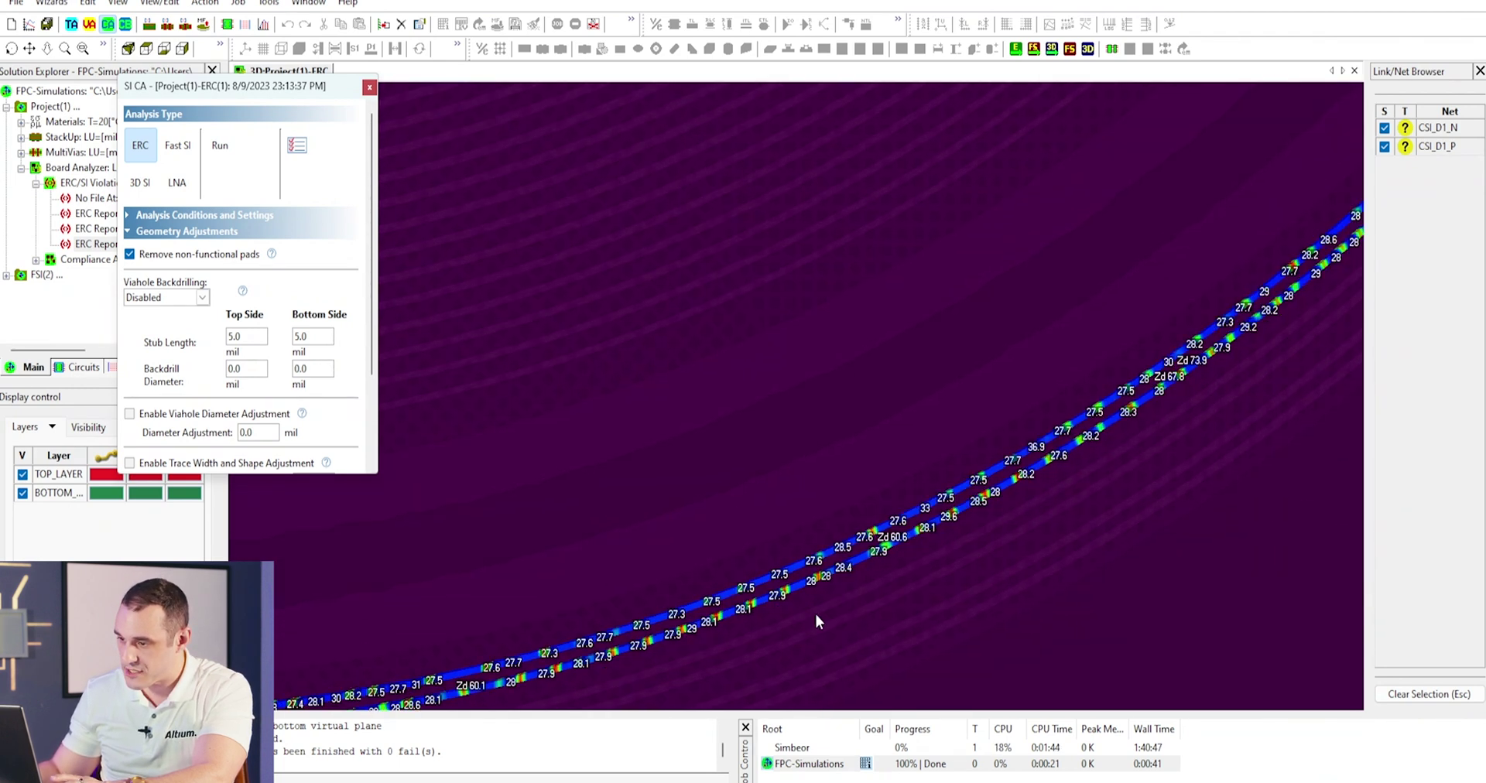
scroll(816, 611, "up", 3)
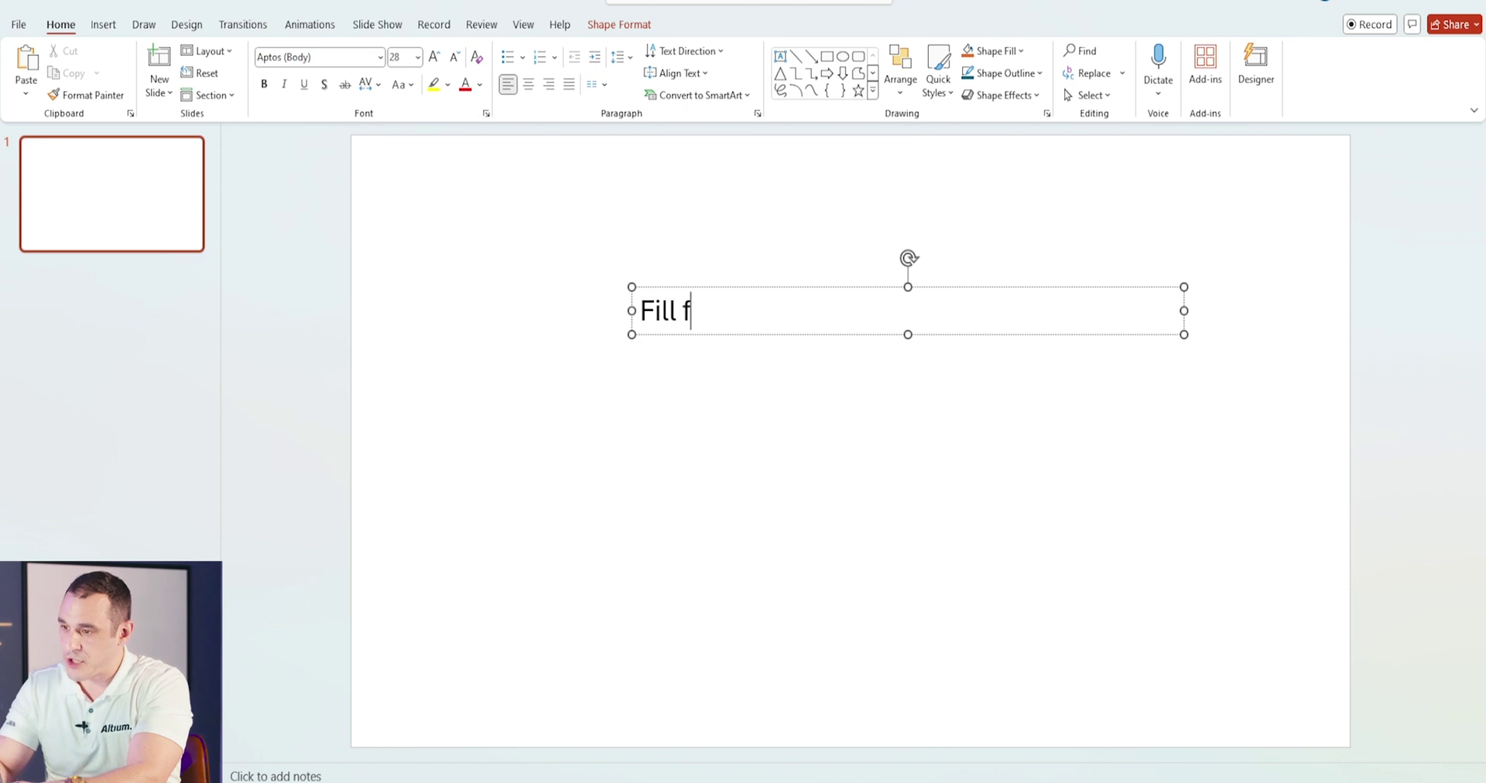
- Insert the equation FF = 1 − (A_hatch / A_repeated) below the Fill factor title
key("Return")
key("Return")
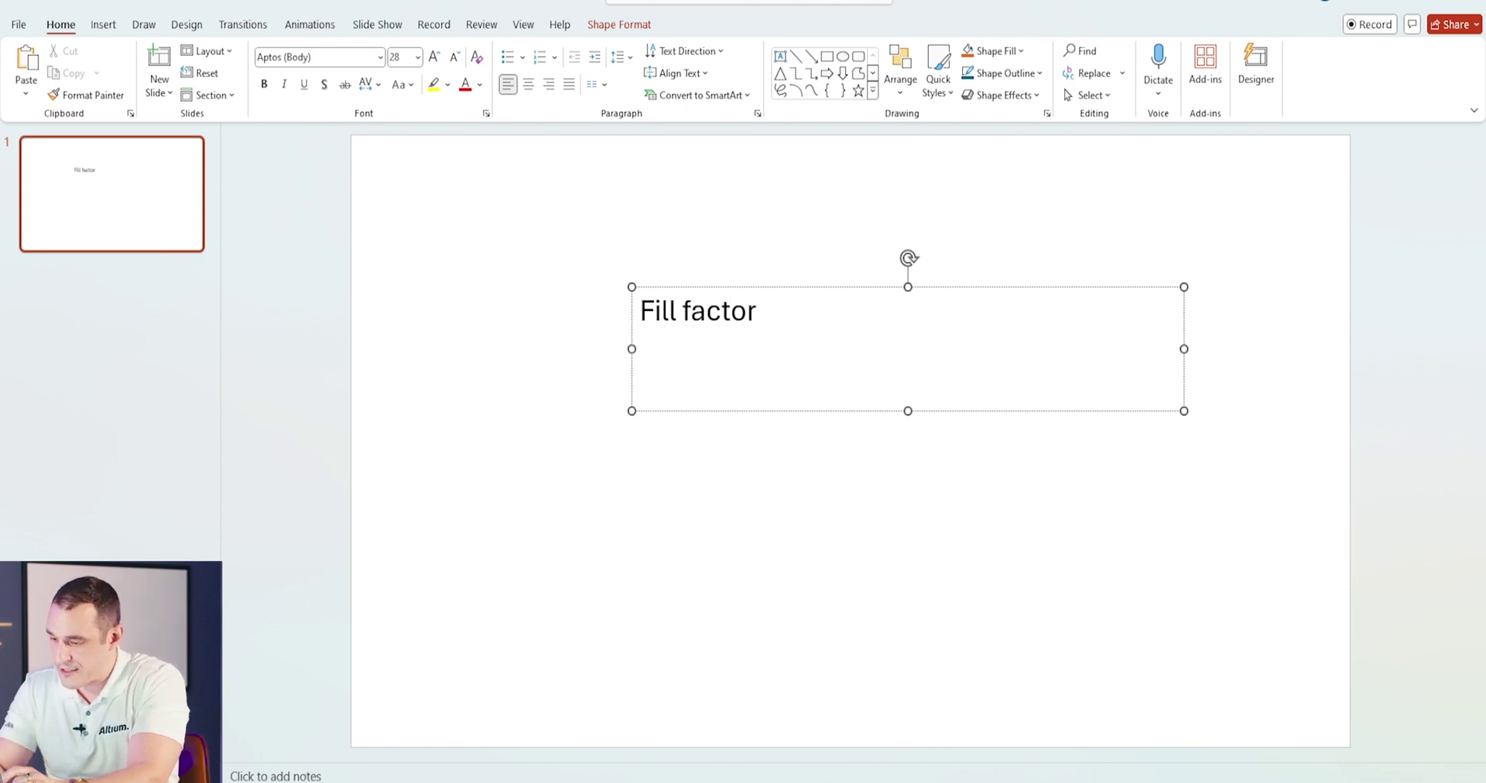
key("alt+equal")
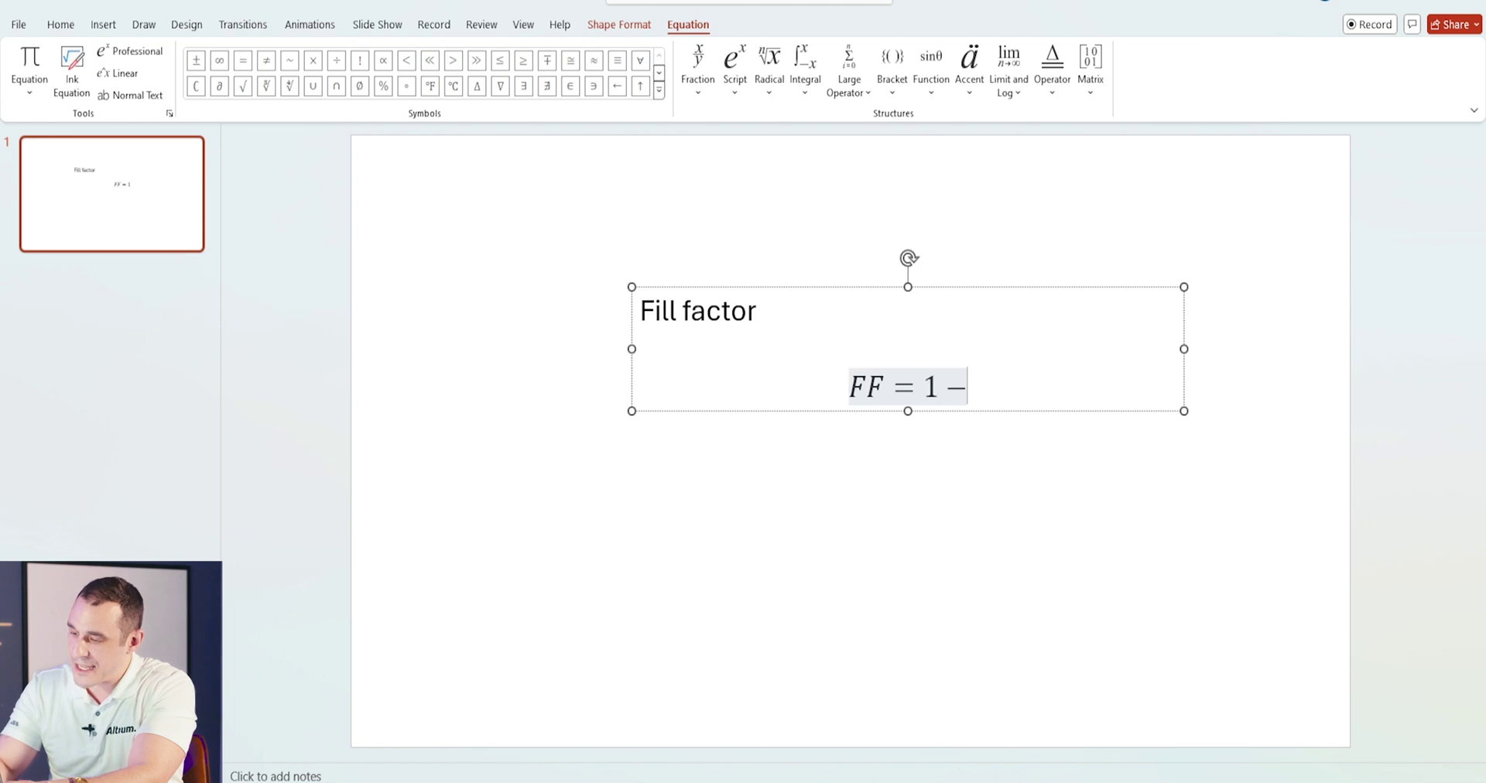
type("/")
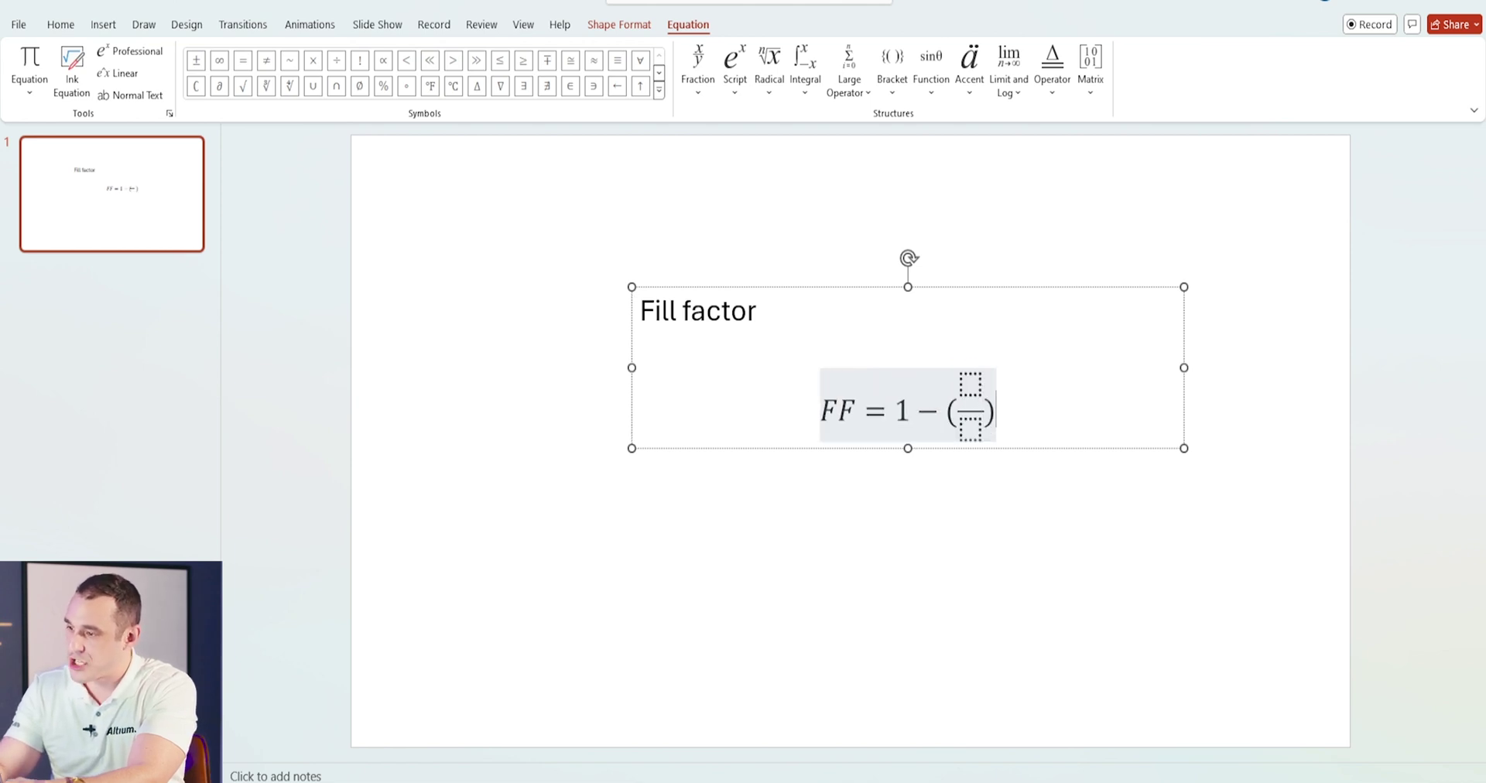
left_click(970, 428)
type("A_hatch")
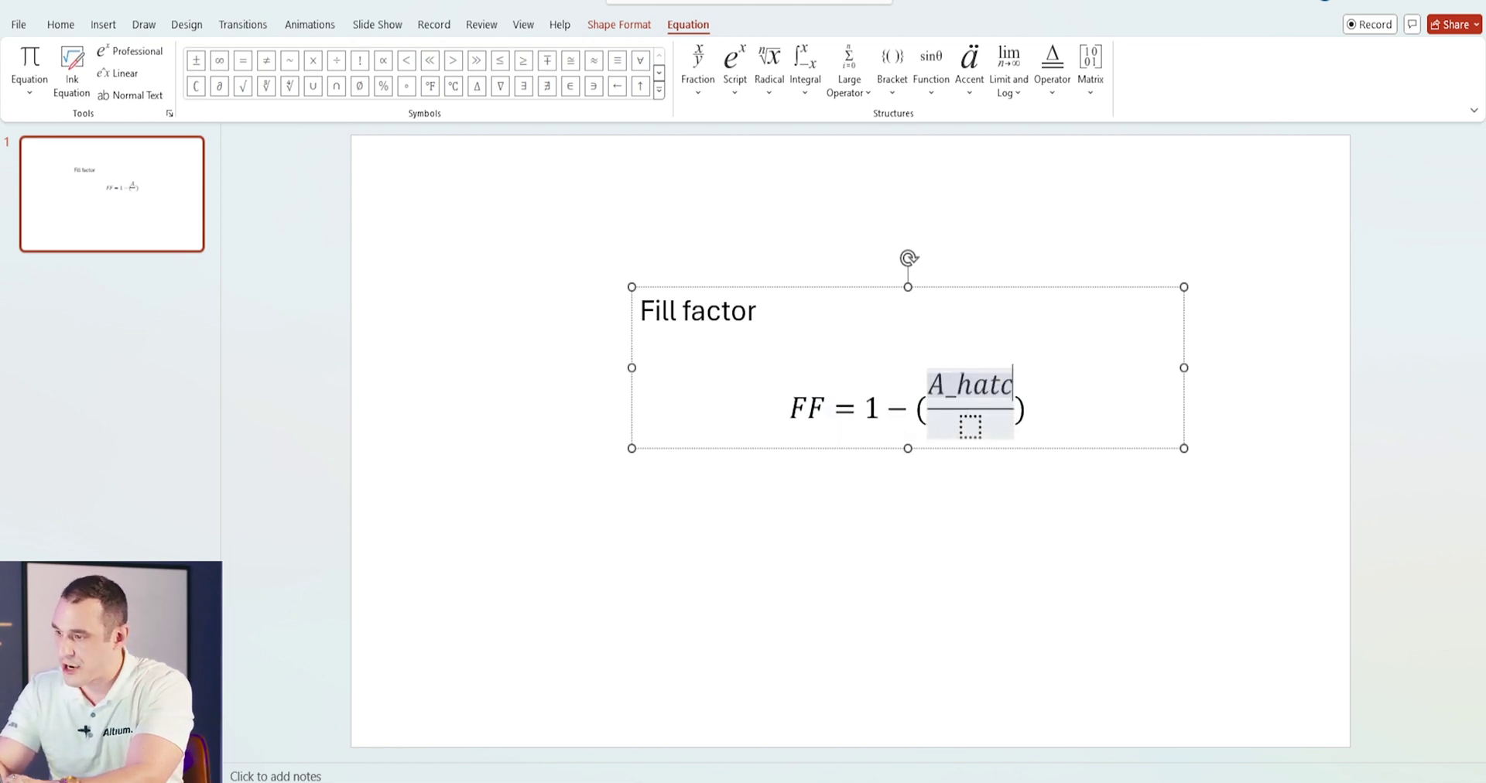
left_click(971, 427)
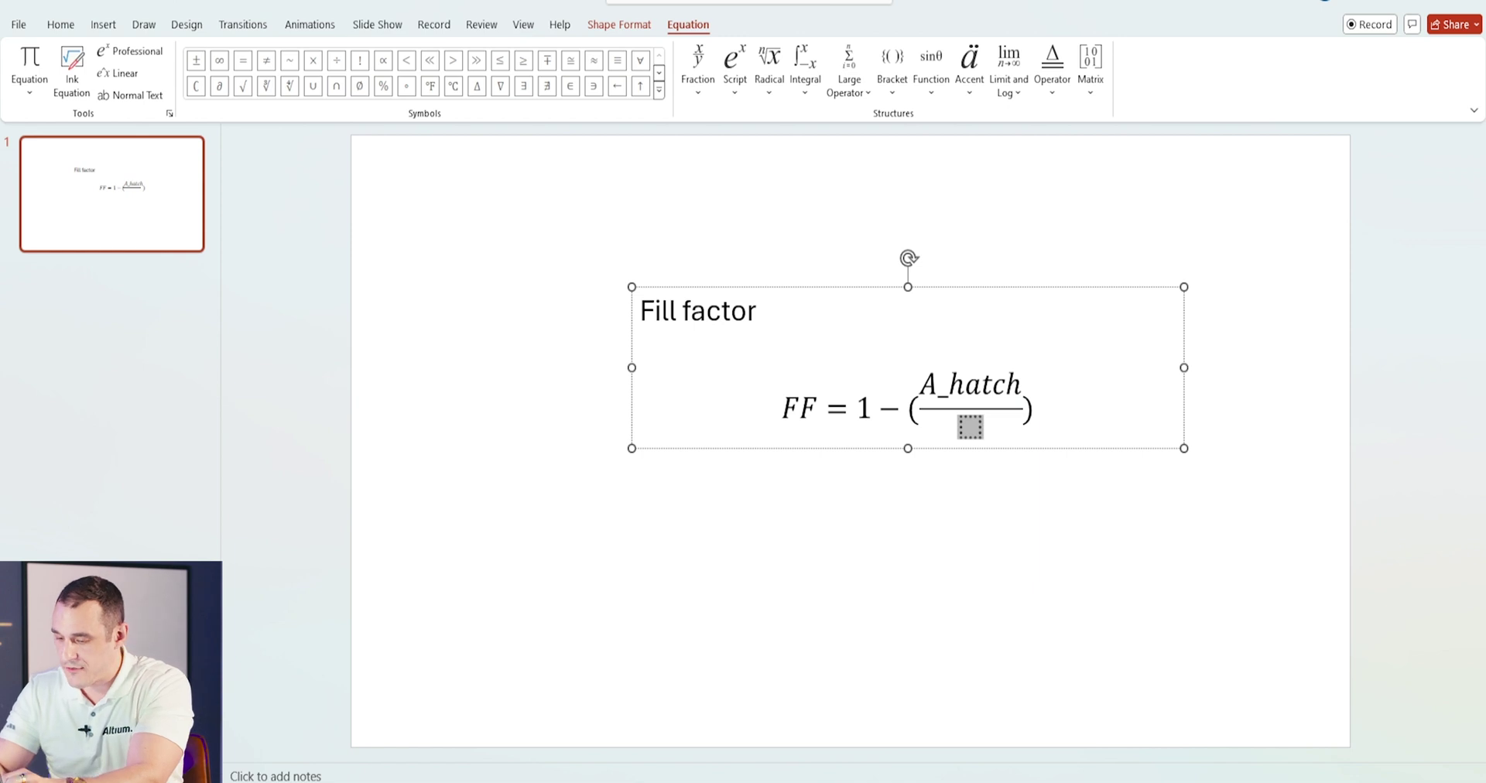
type("A")
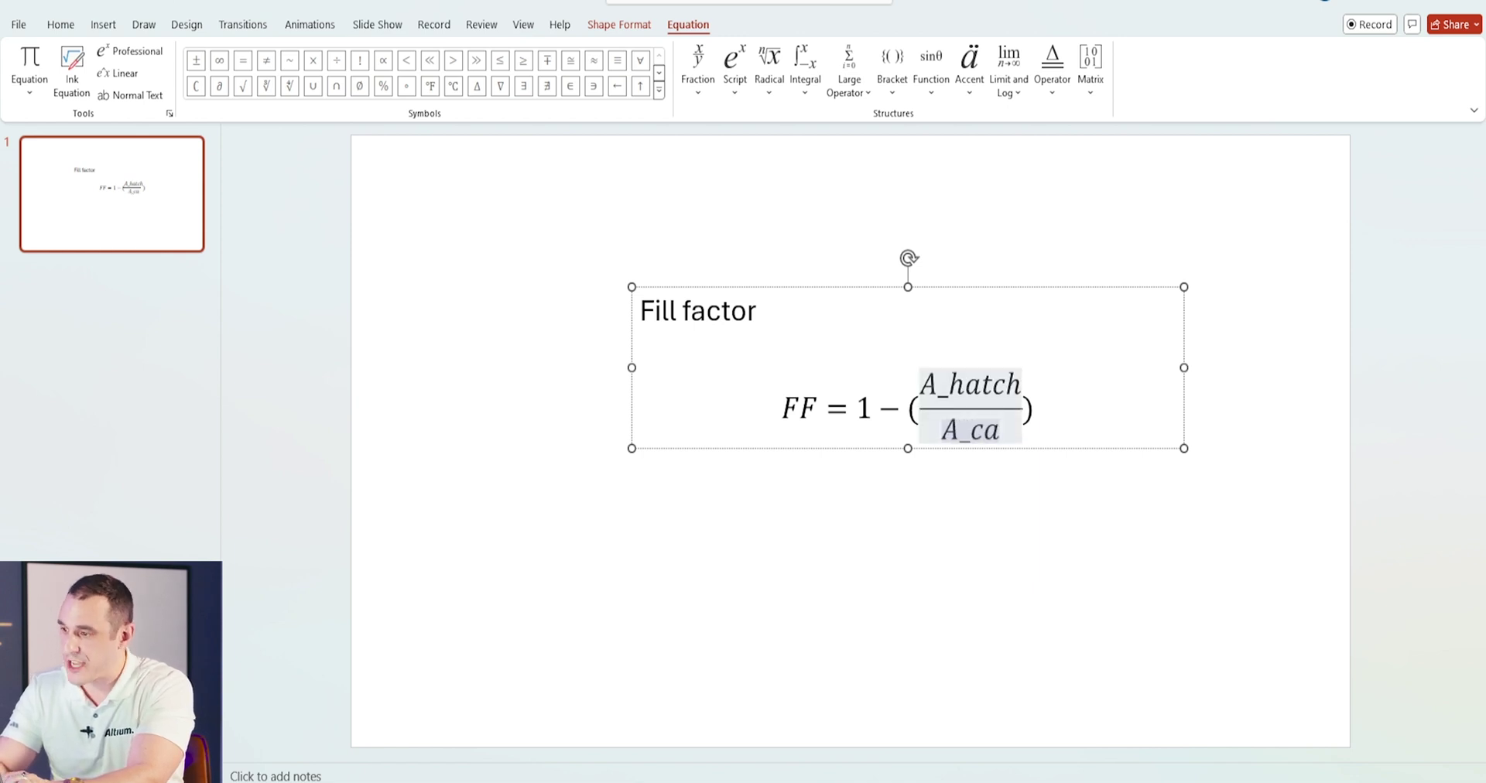
type("_repeated")
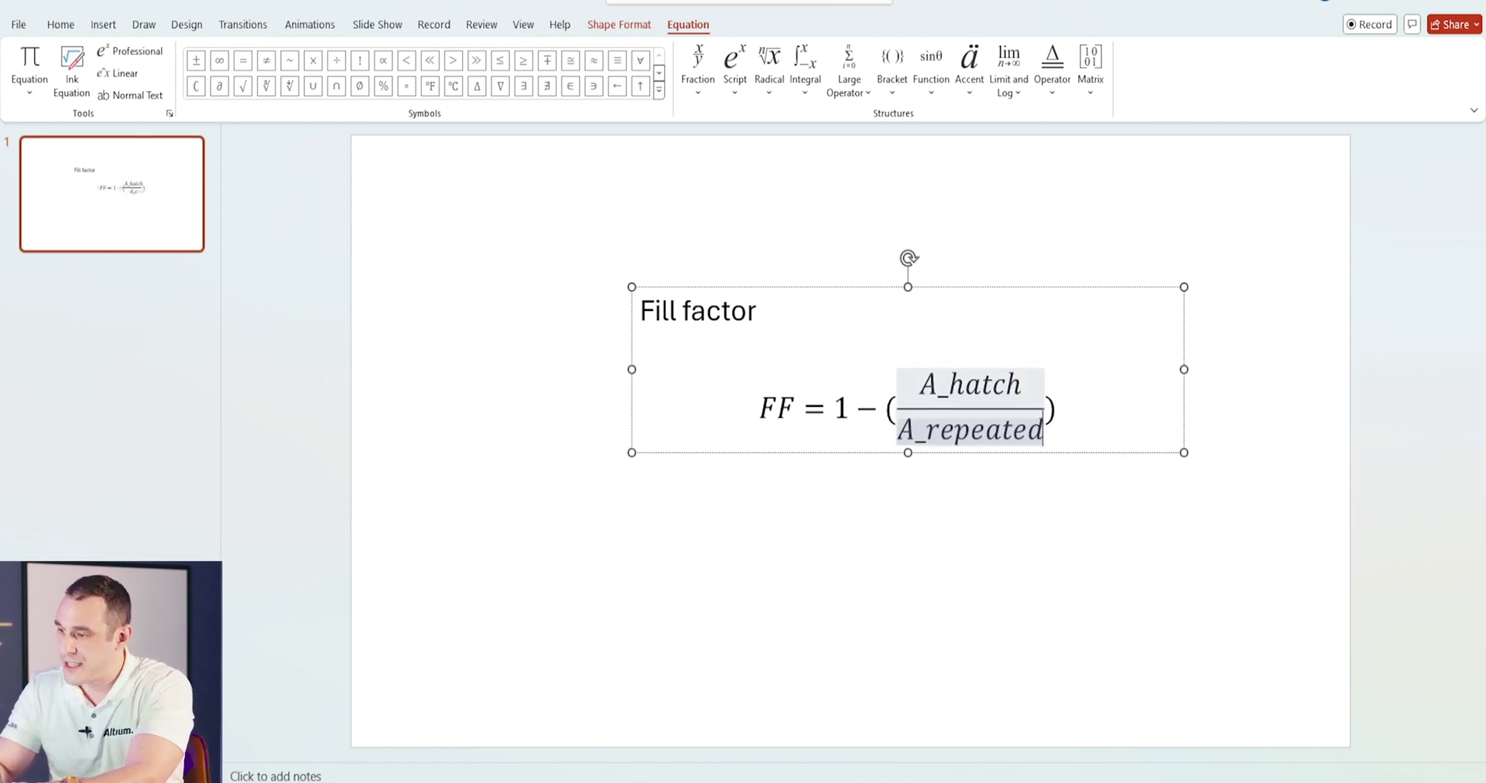
key("space")
key("Escape")
key("Escape")
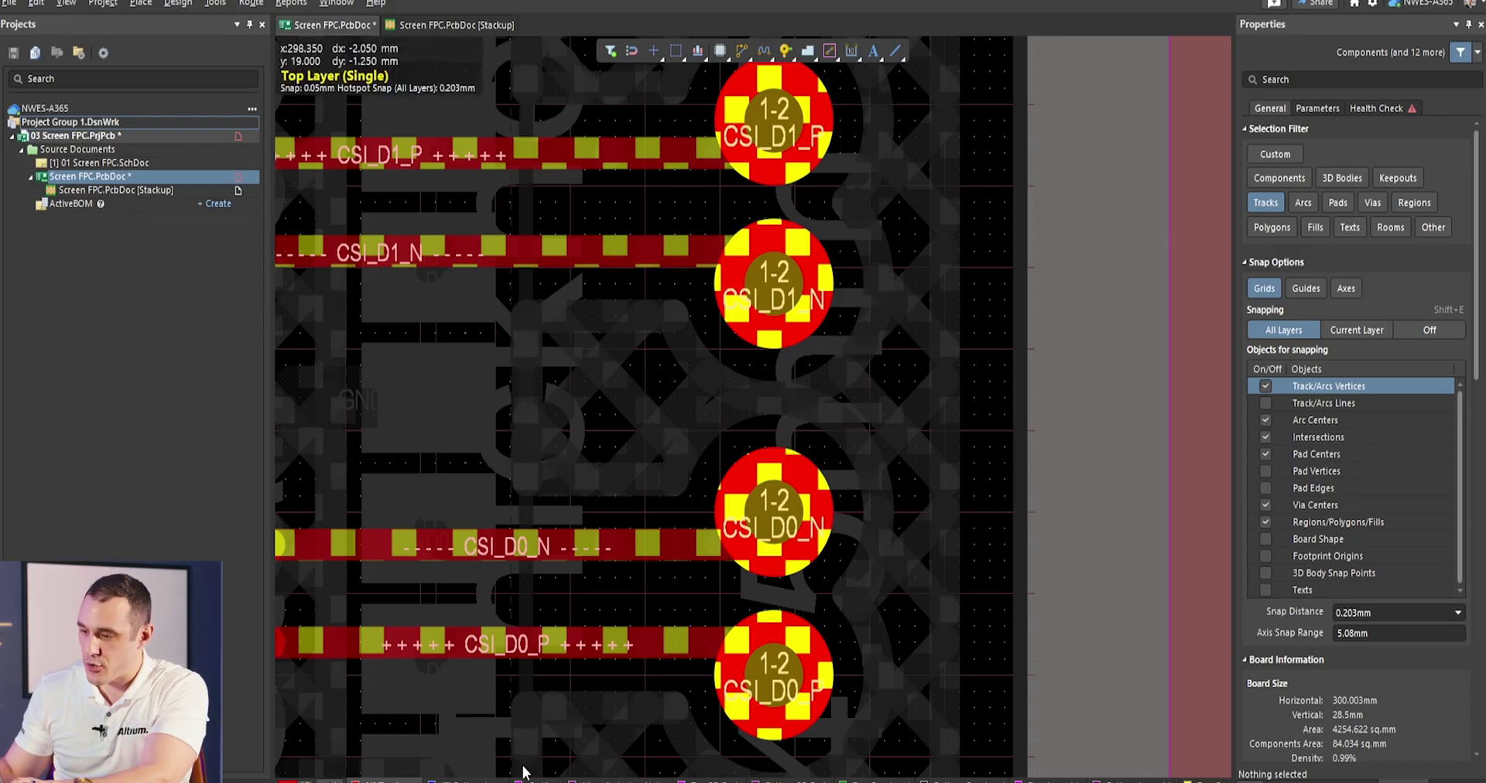
- Show only the bottom layer and zoom into the hatched GND pour's grid of copper strips
left_click(464, 779)
scroll(1148, 493, "up", 3, "ctrl")
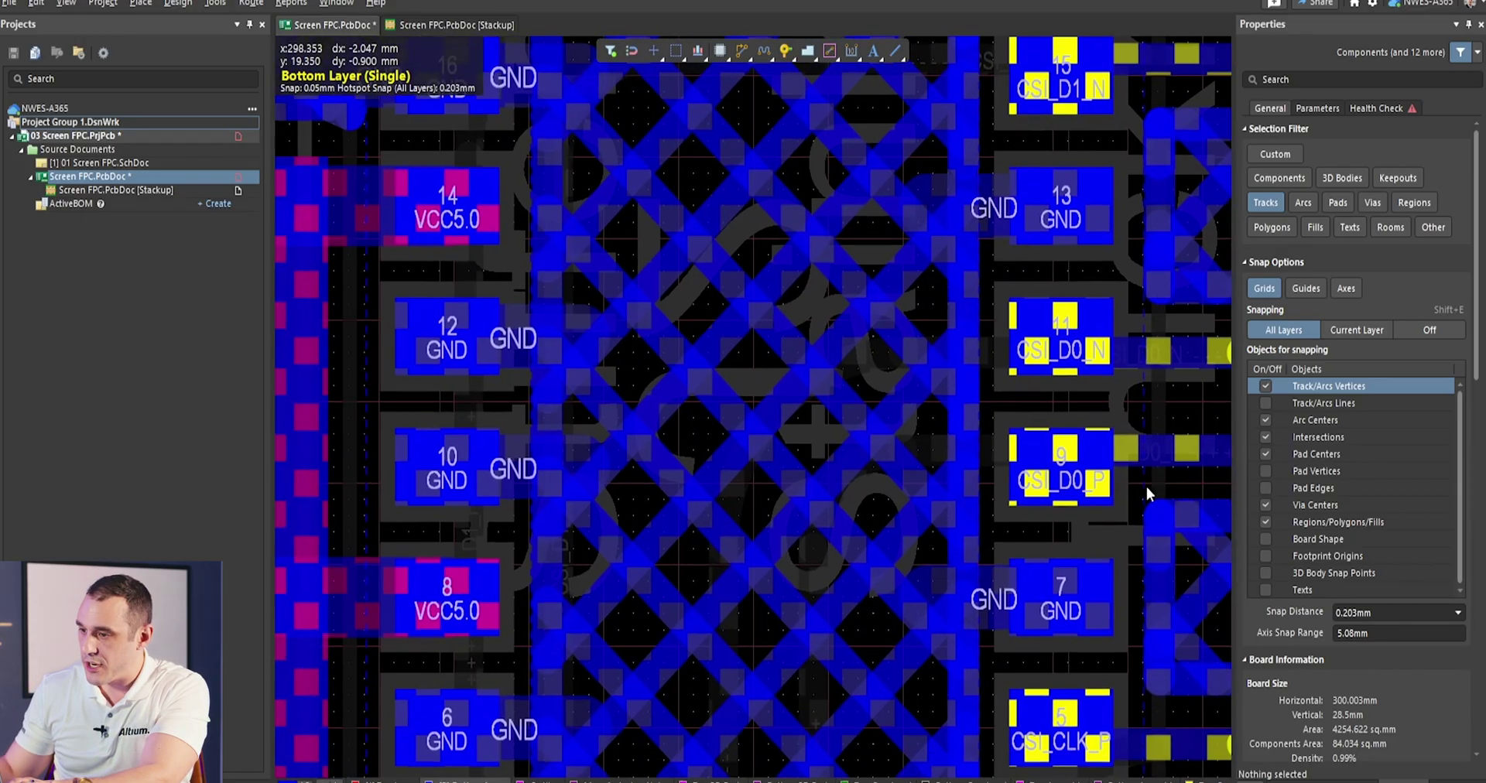
scroll(651, 649, "down", 5)
scroll(748, 267, "down", 3, "ctrl")
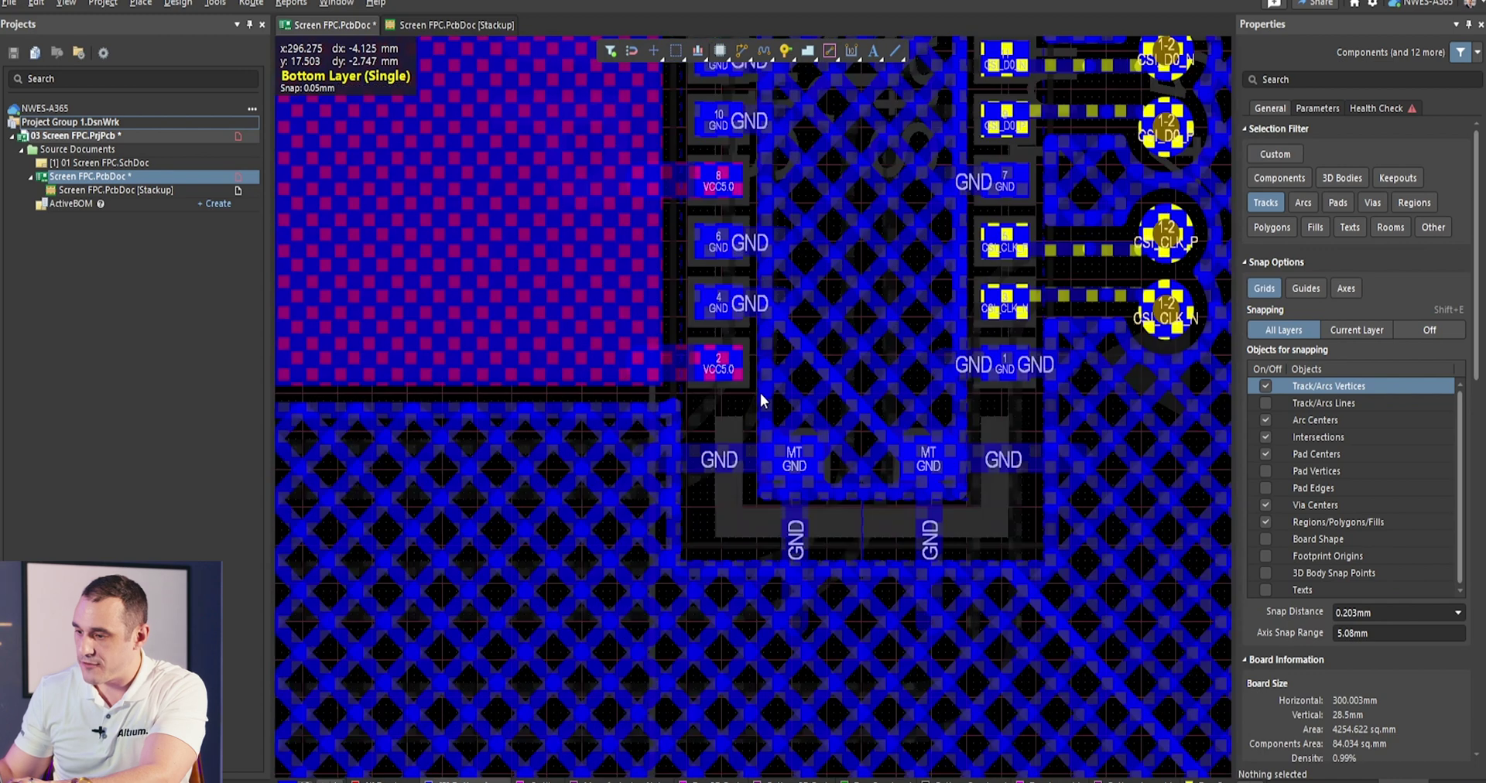
scroll(744, 433, "down", 3, "ctrl")
scroll(619, 534, "up", 3, "ctrl")
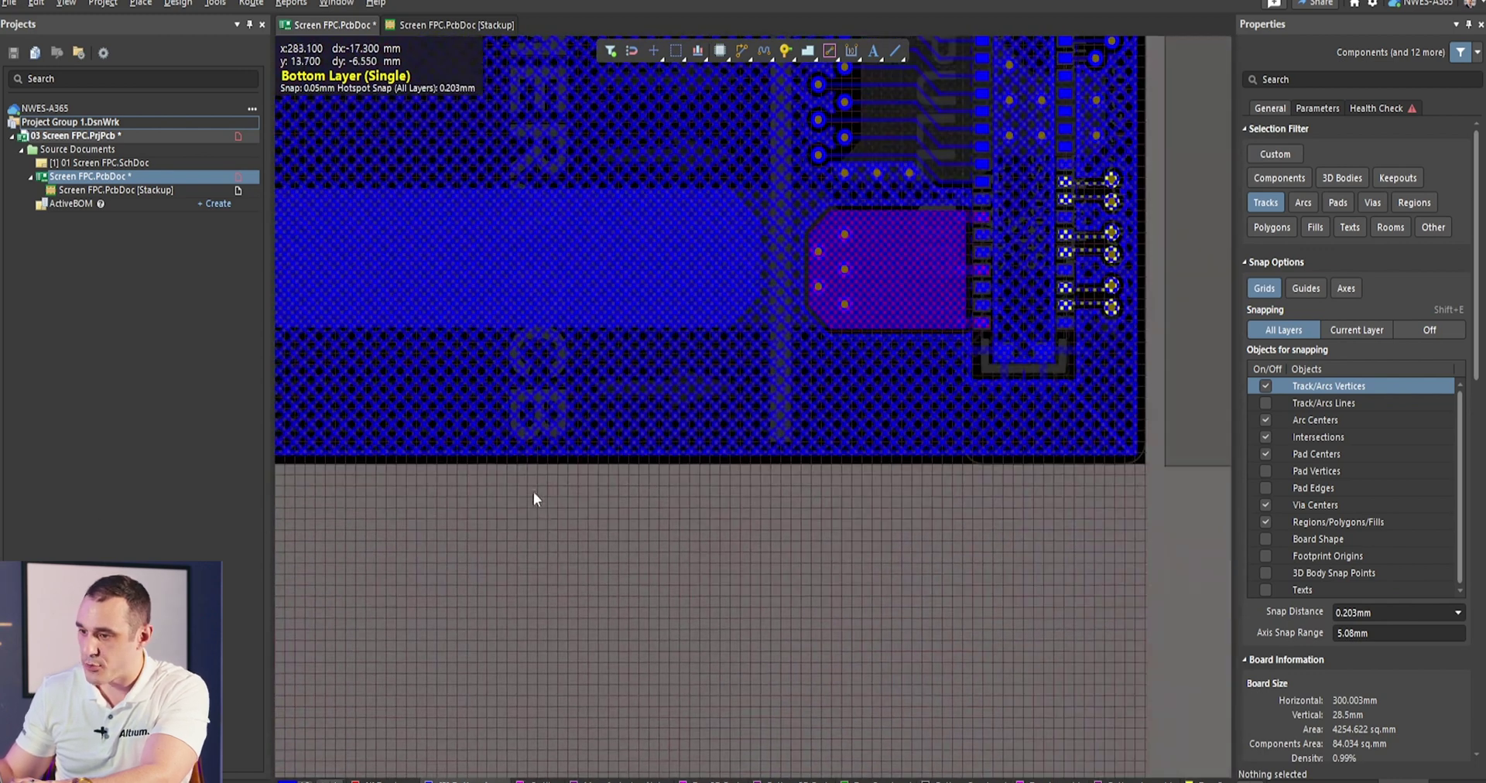
right_click_drag(534, 498, 641, 525)
scroll(583, 430, "down", 3, "ctrl")
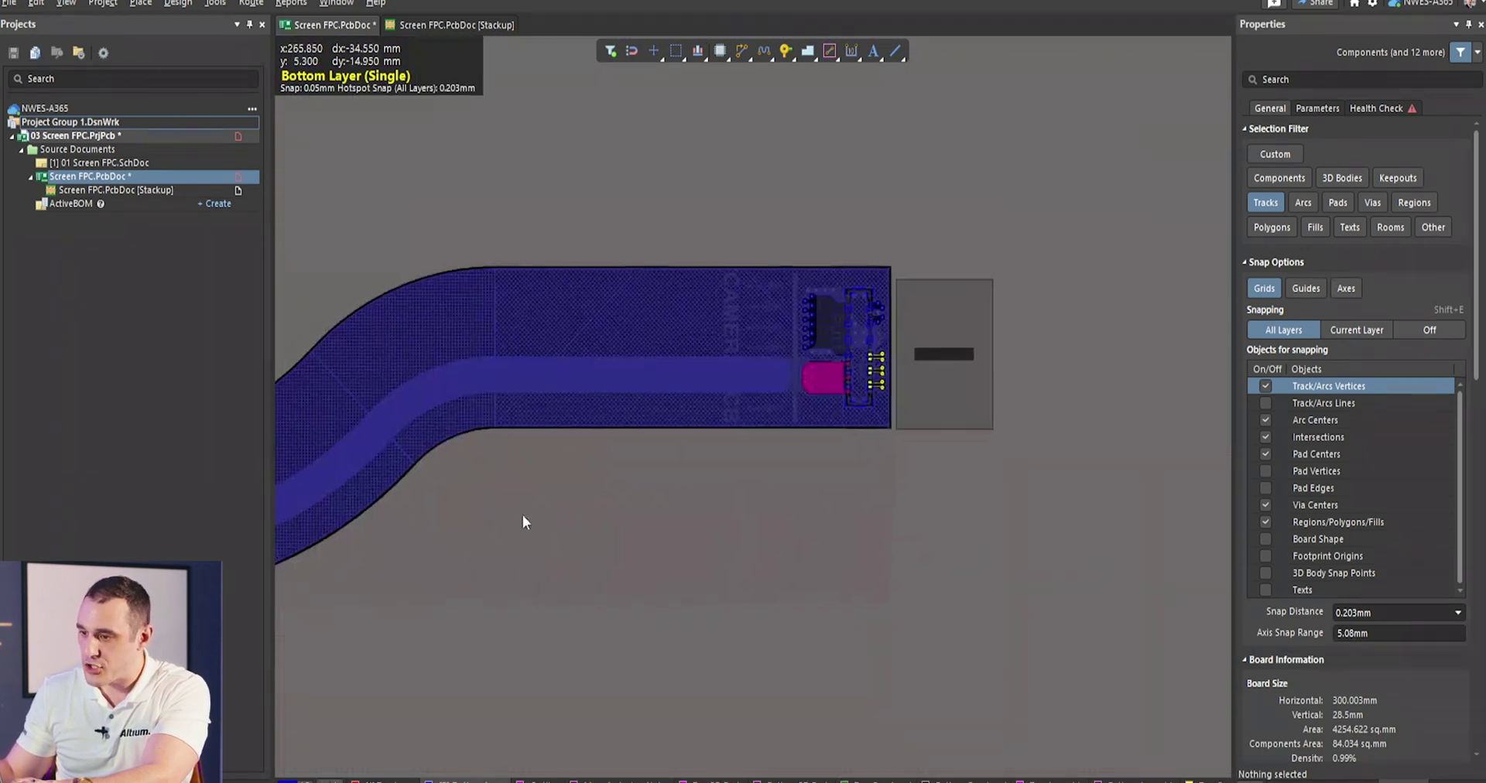
scroll(429, 297, "up", 3, "ctrl")
scroll(618, 309, "up", 8, "ctrl")
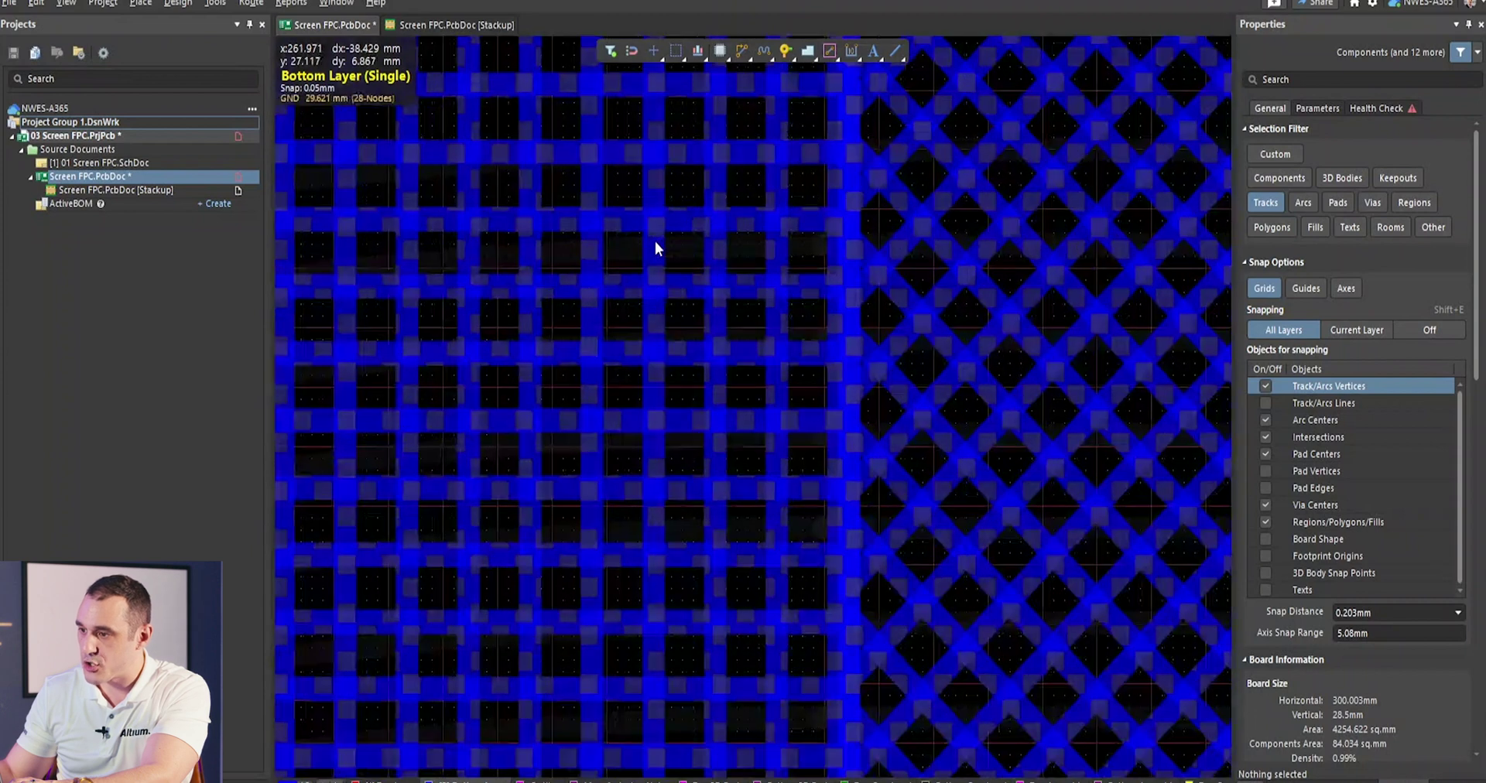
scroll(660, 246, "up", 3, "ctrl")
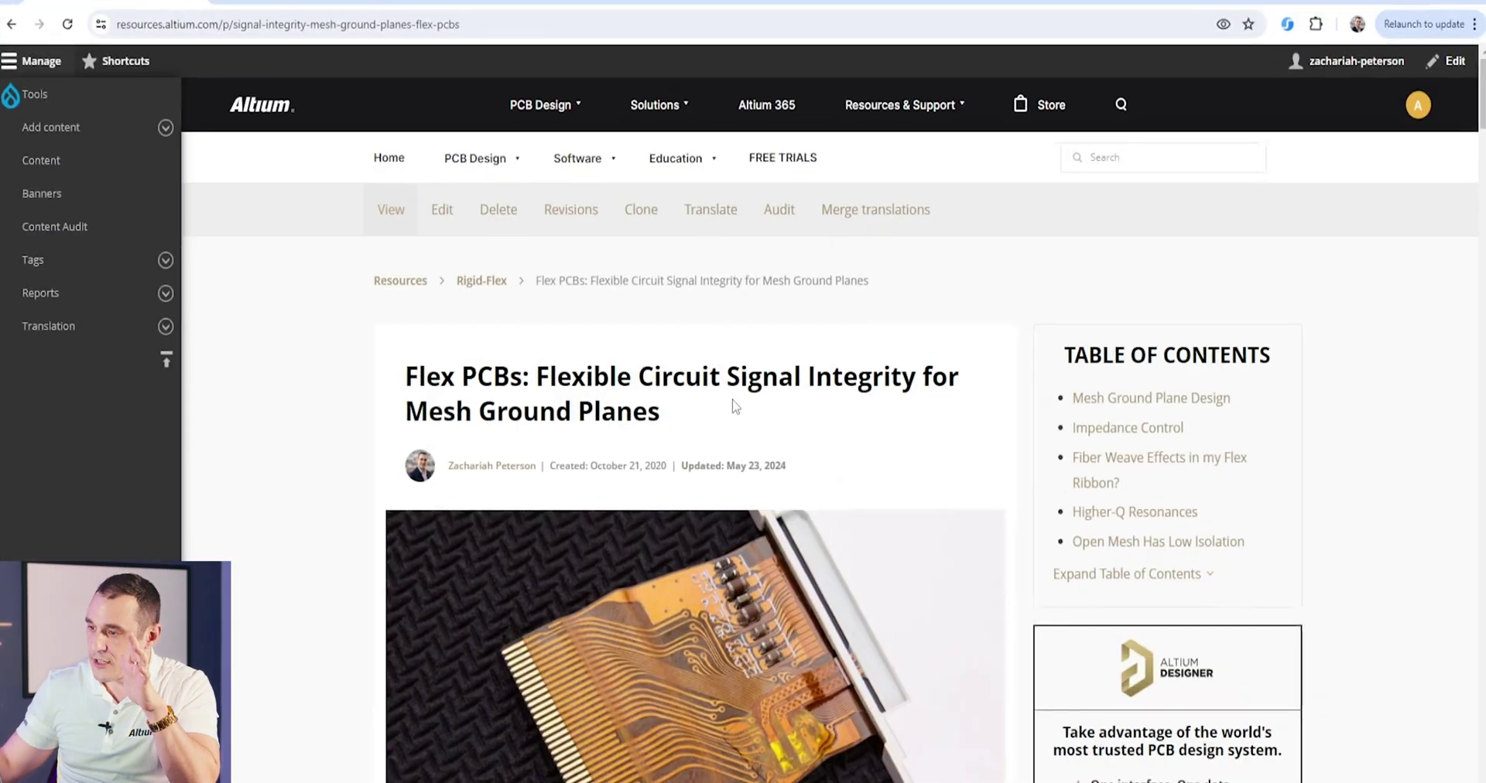
- Scroll the mesh ground planes article to the mesh parameters text and cross-hatch impedance chart
scroll(805, 368, "down", 20)
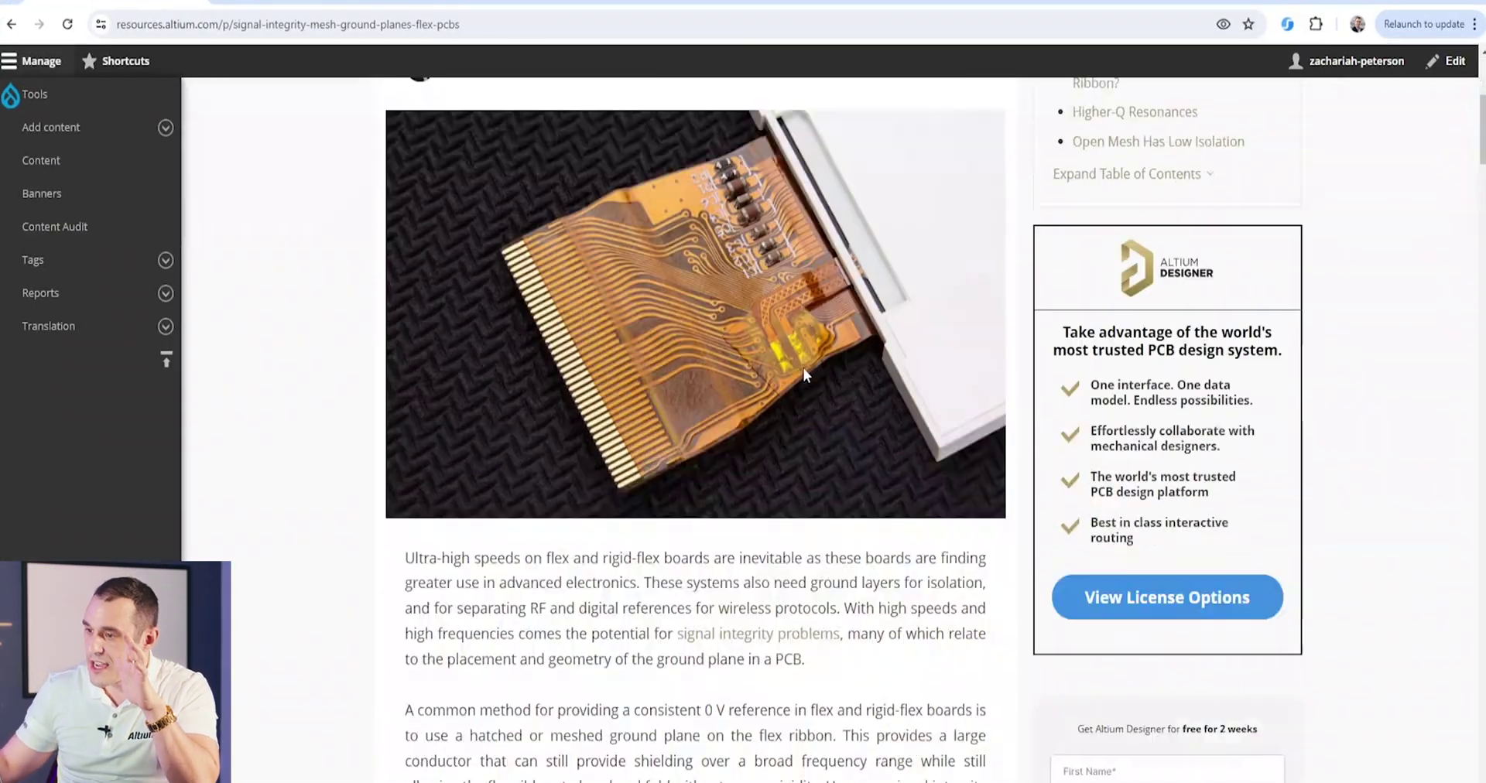
scroll(805, 368, "down", 3)
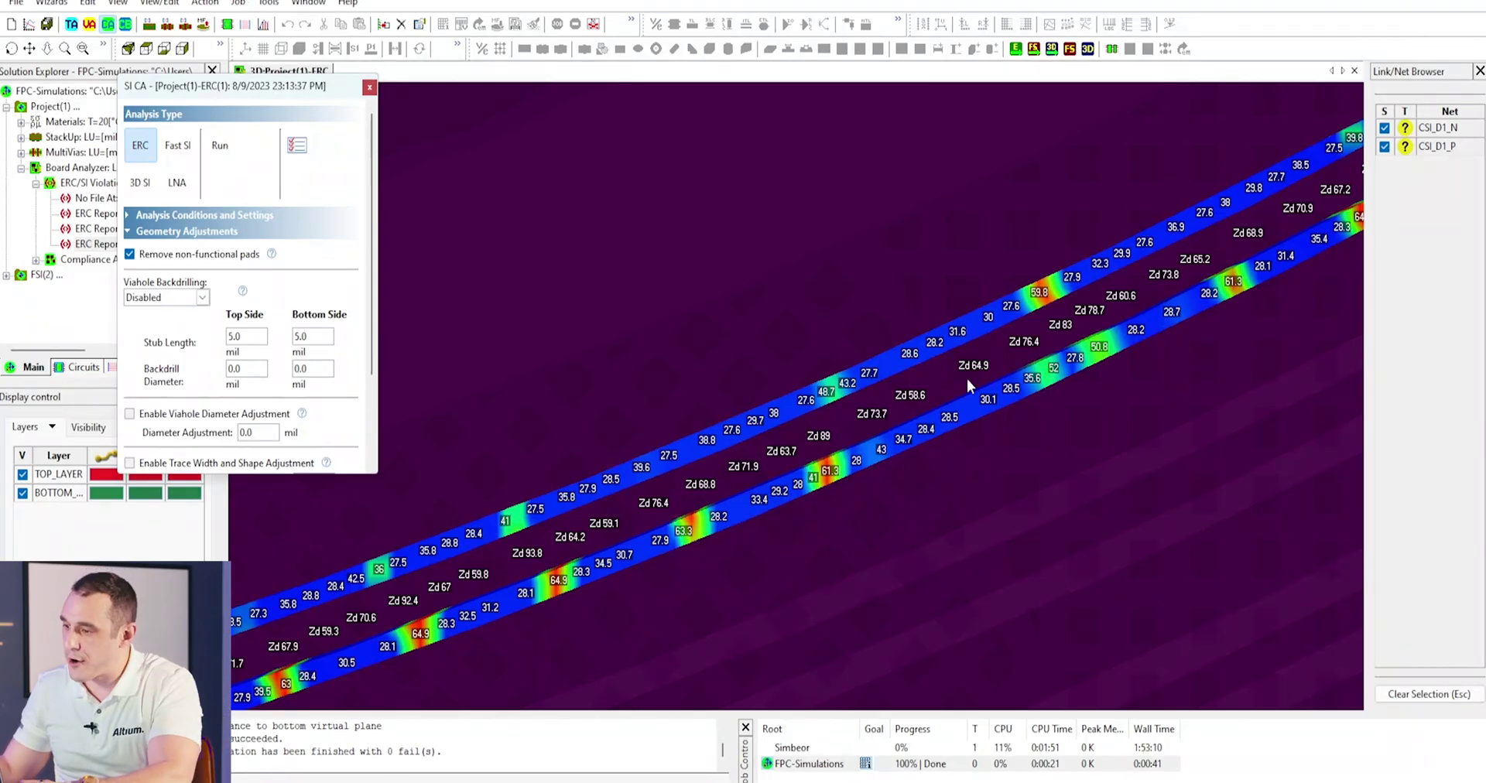
- Reorient the CSI_D1 impedance map along the traces and set the analysis type to Fast SI
left_click_drag(968, 379, 847, 430)
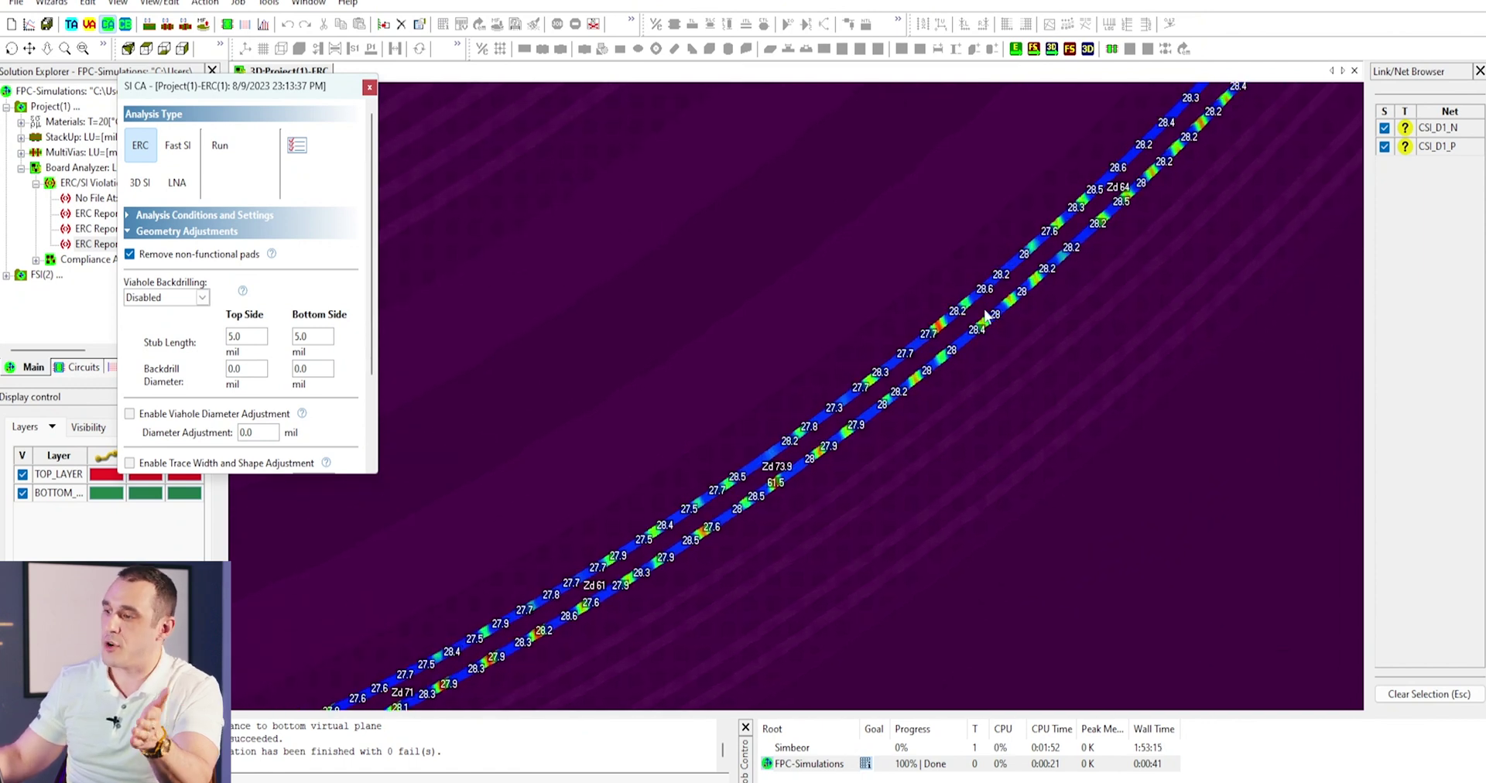
mouse_move(987, 316)
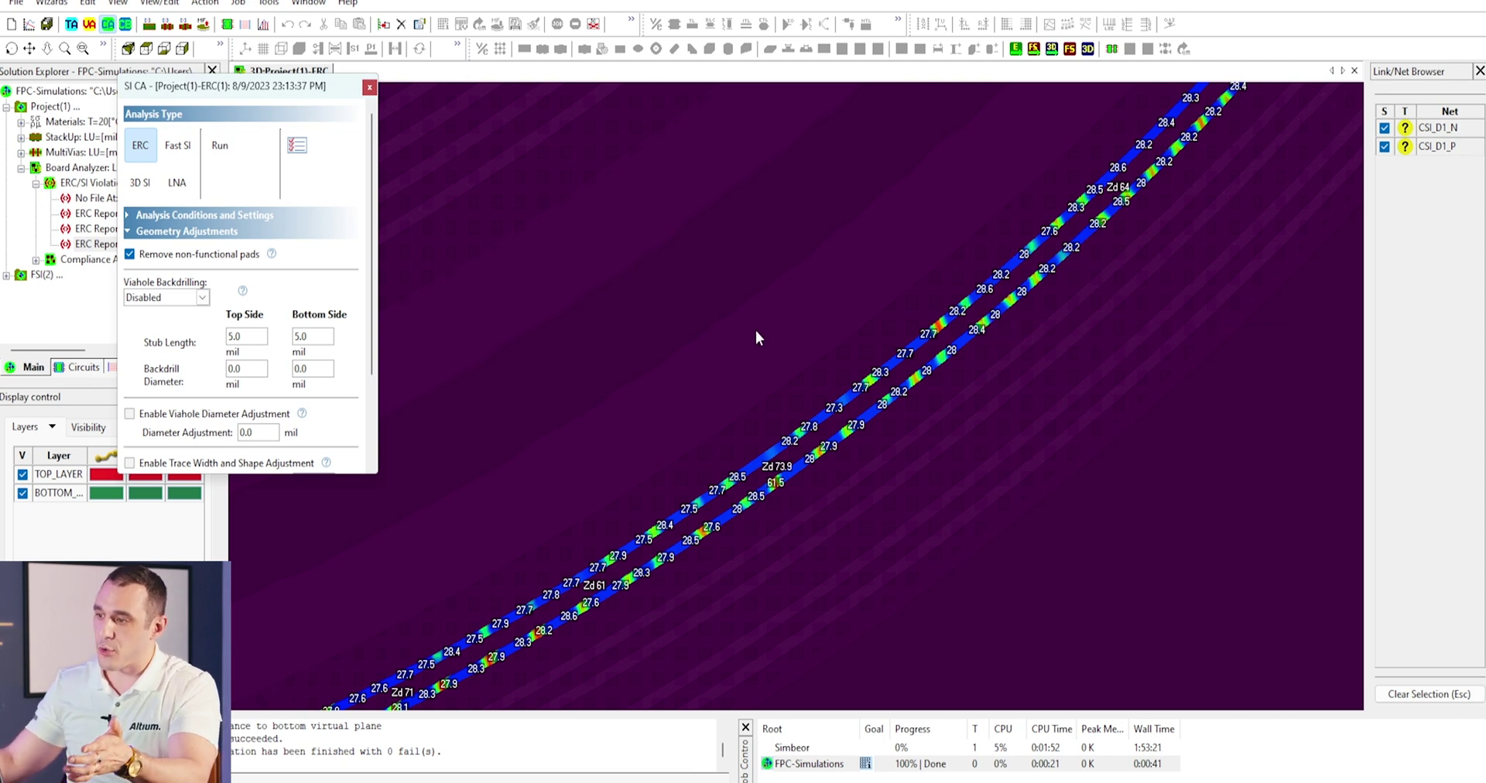
left_click(132, 185)
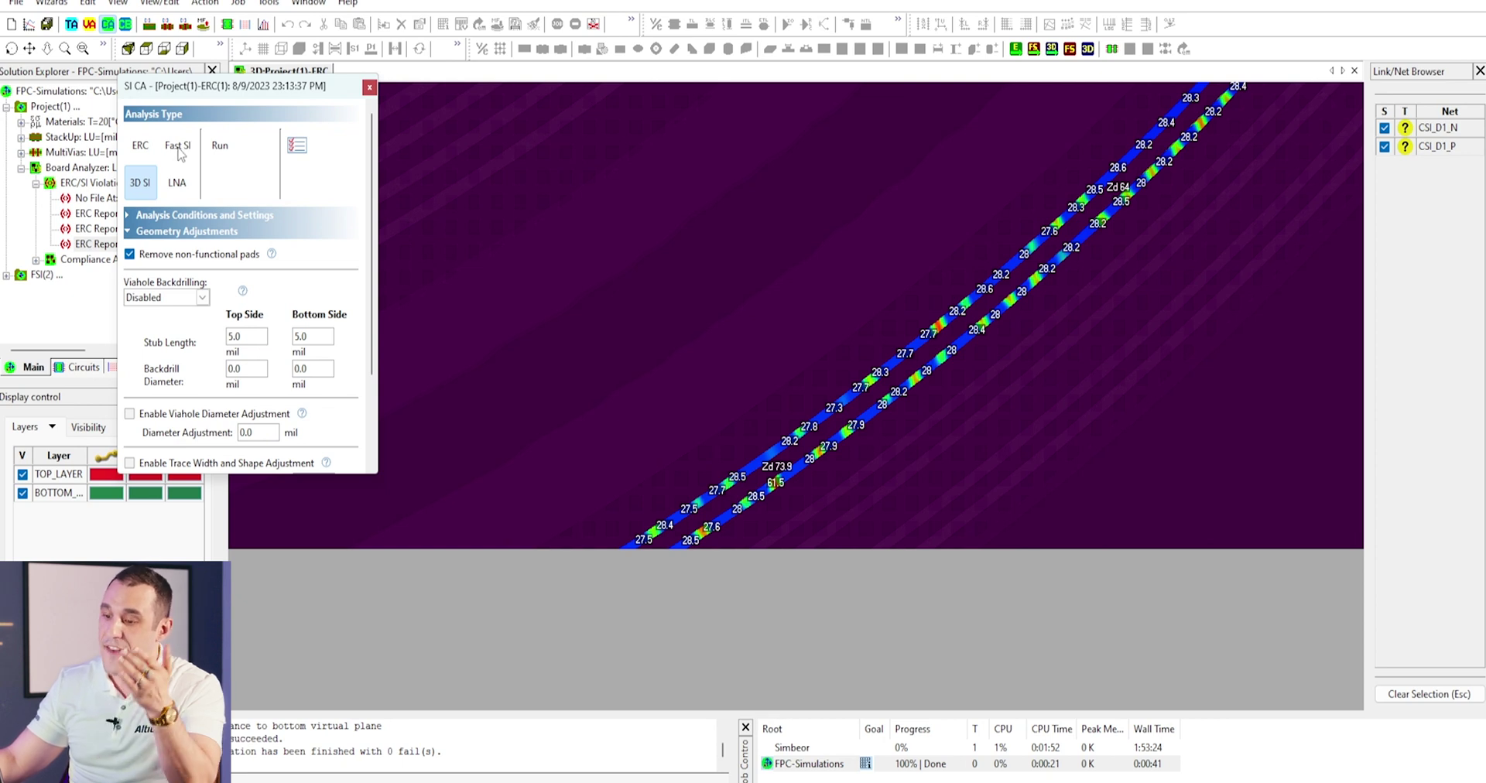
left_click(178, 147)
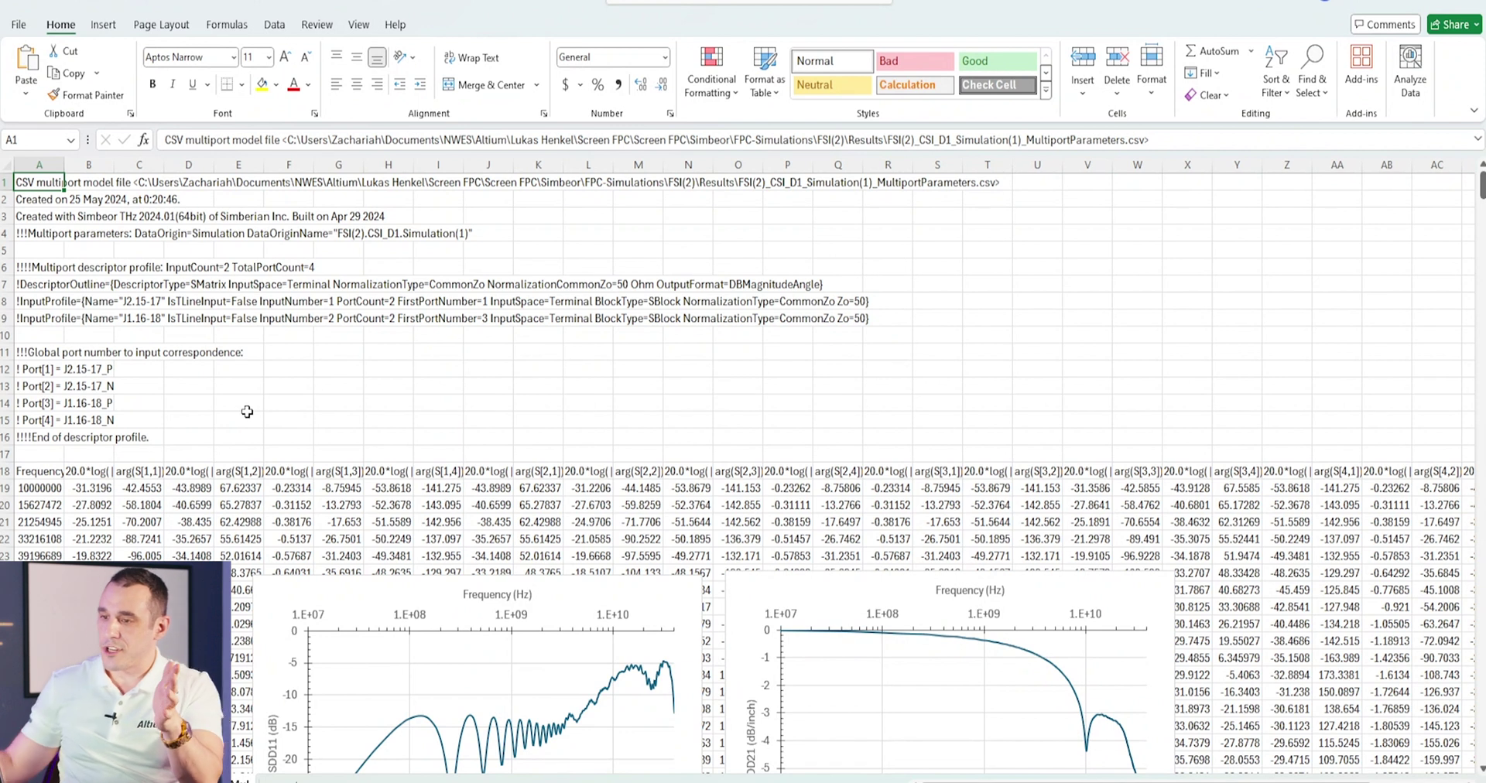
left_click(226, 377)
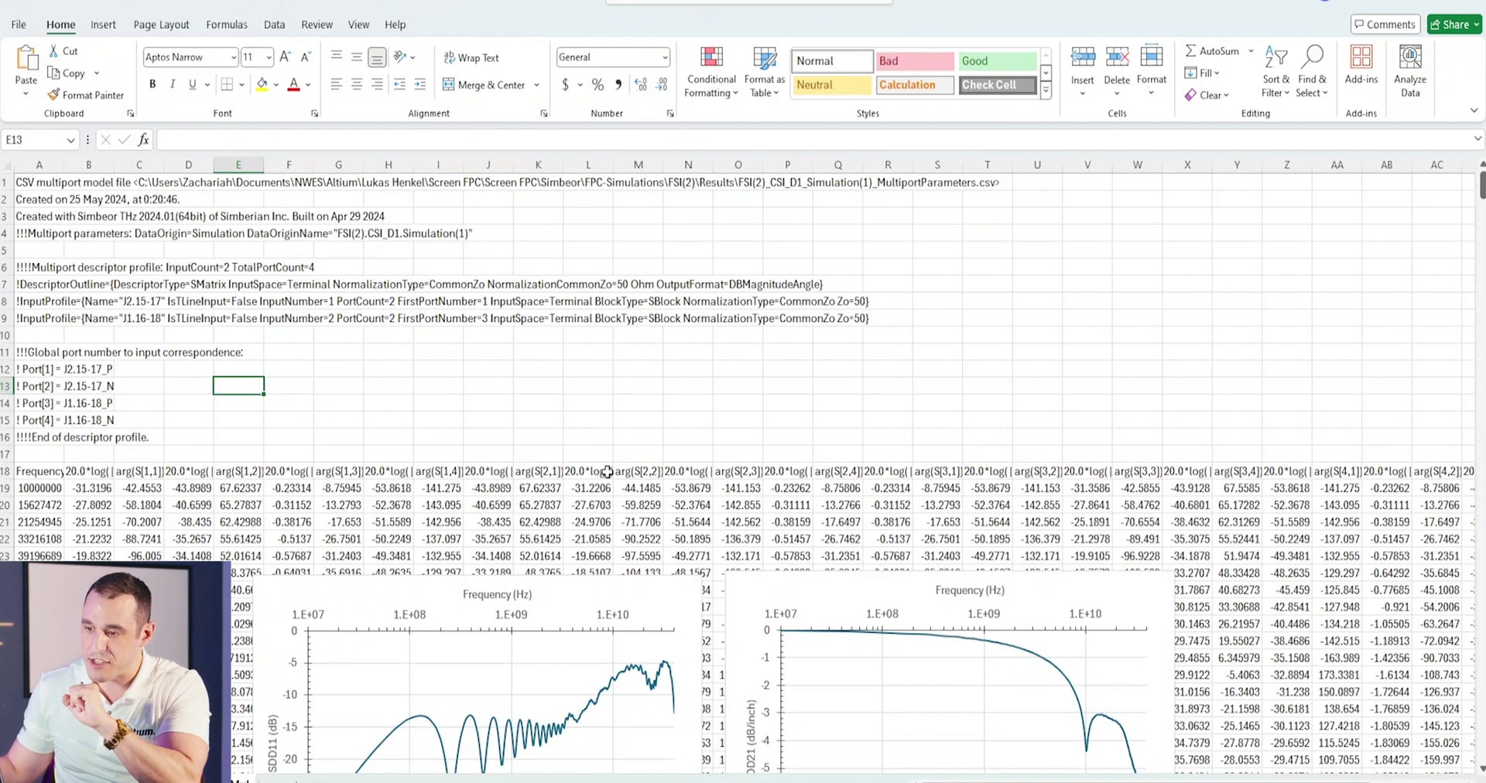
left_click(205, 537)
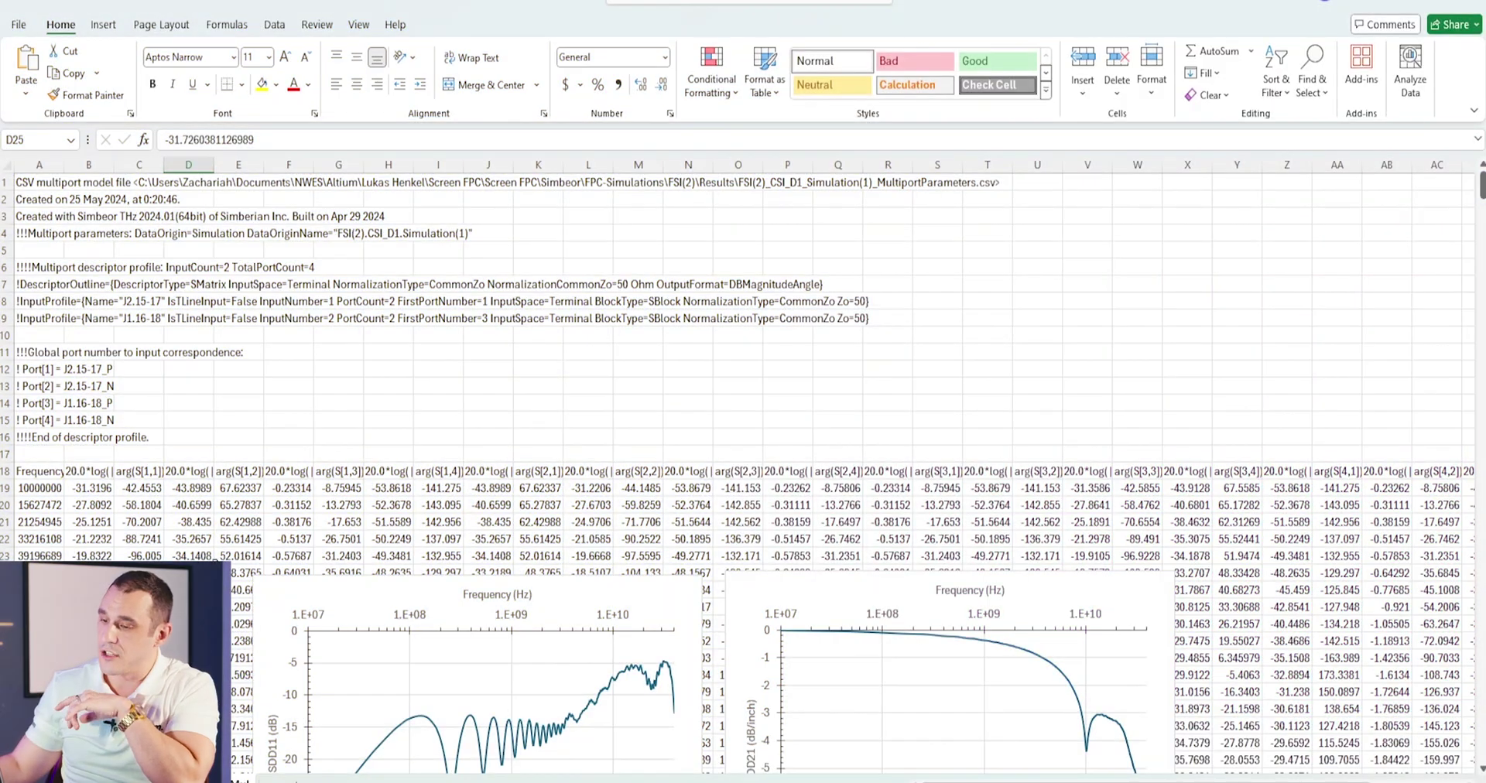
scroll(229, 558, "down", 4)
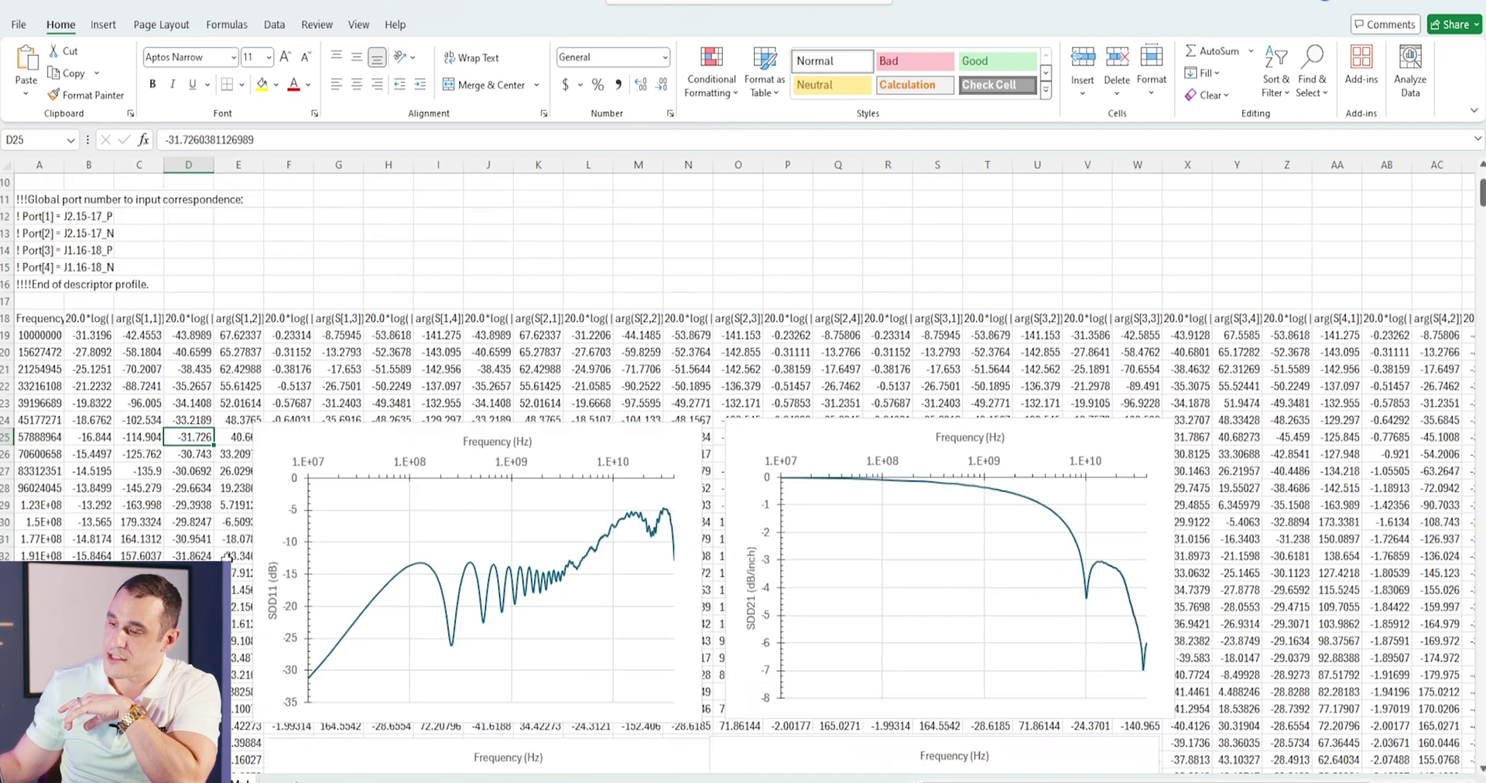
scroll(699, 486, "up", 2, "ctrl")
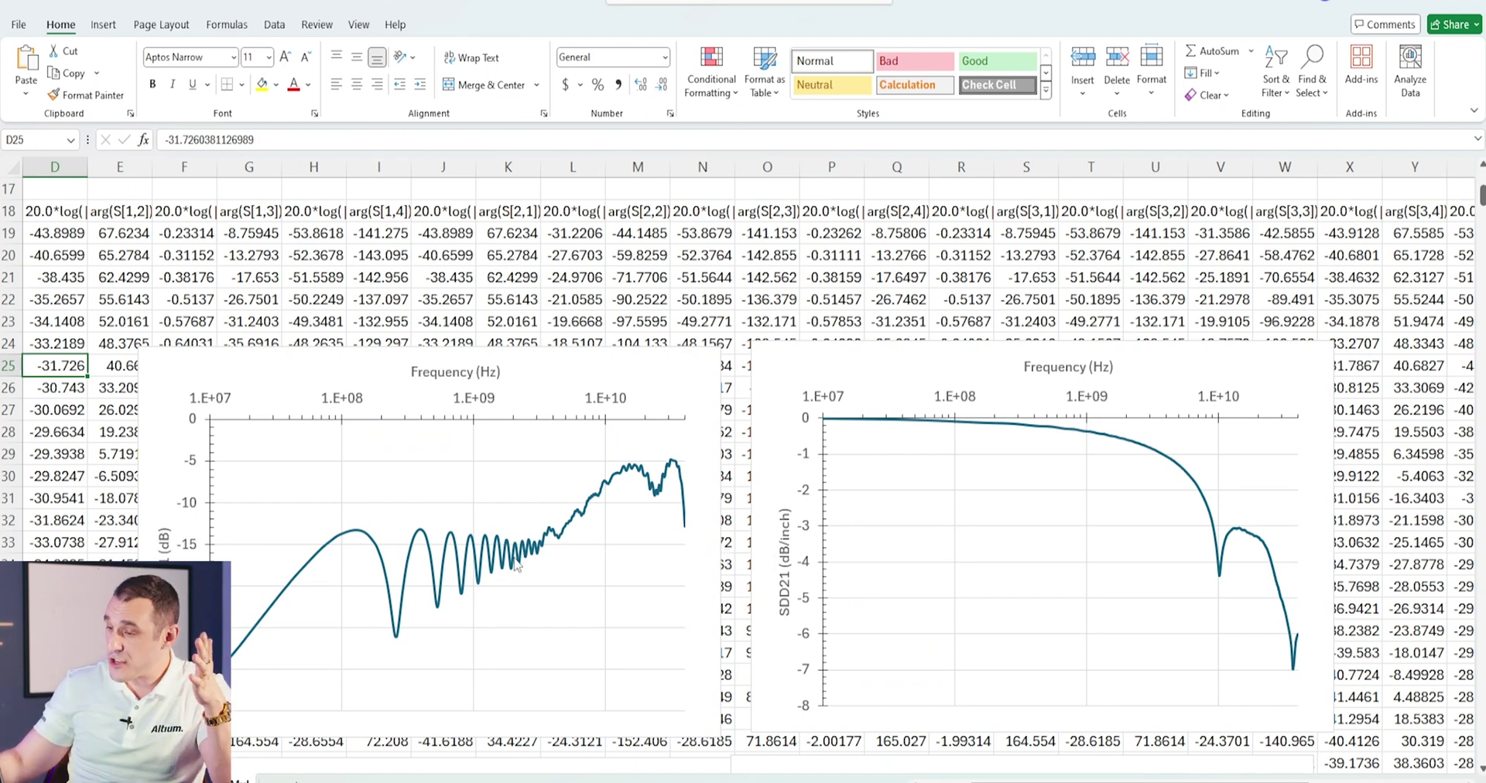
mouse_move(640, 479)
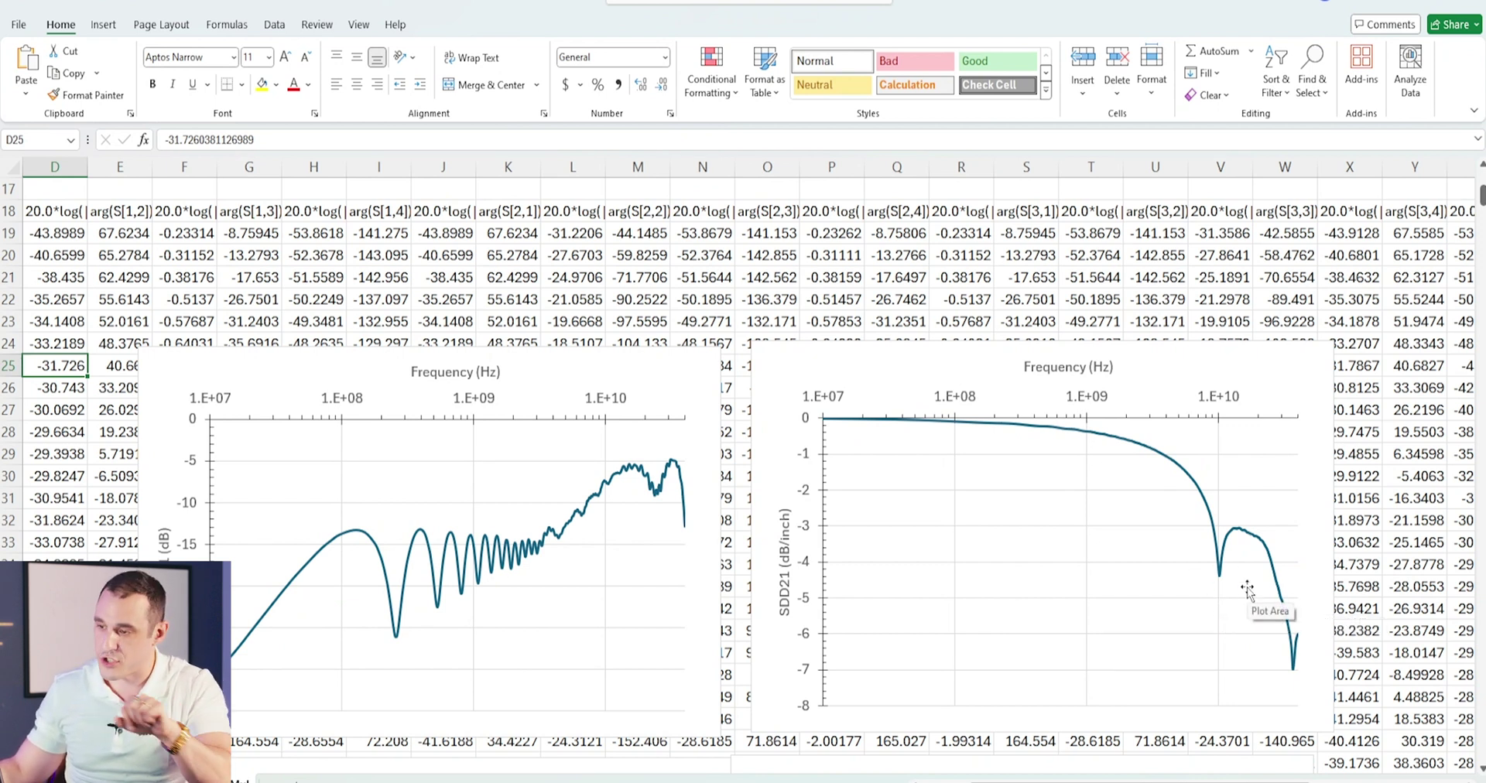
left_click(1350, 300)
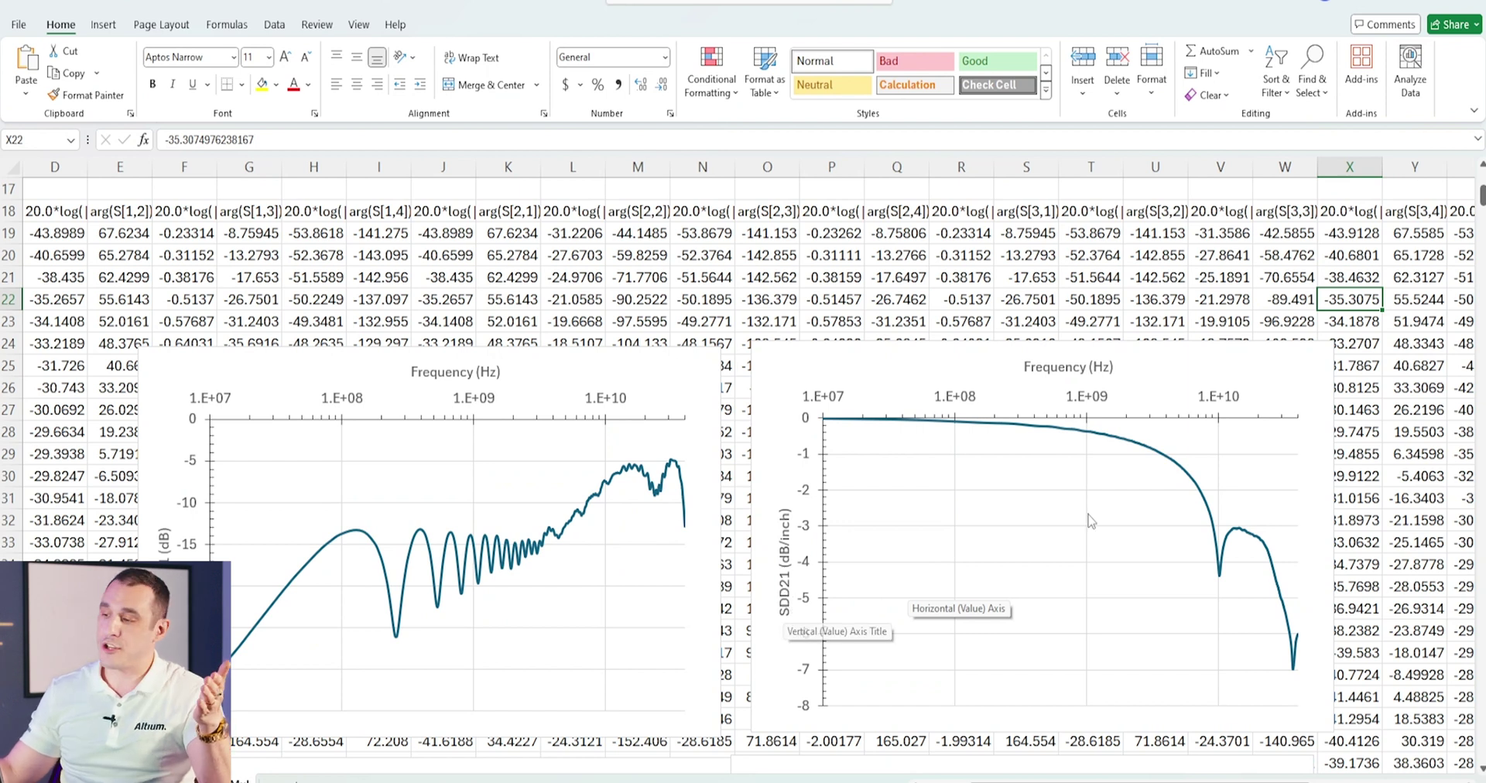
- Check values in columns X and Y, then bring the SCD11 and SCD21 charts into view
left_click(1373, 458)
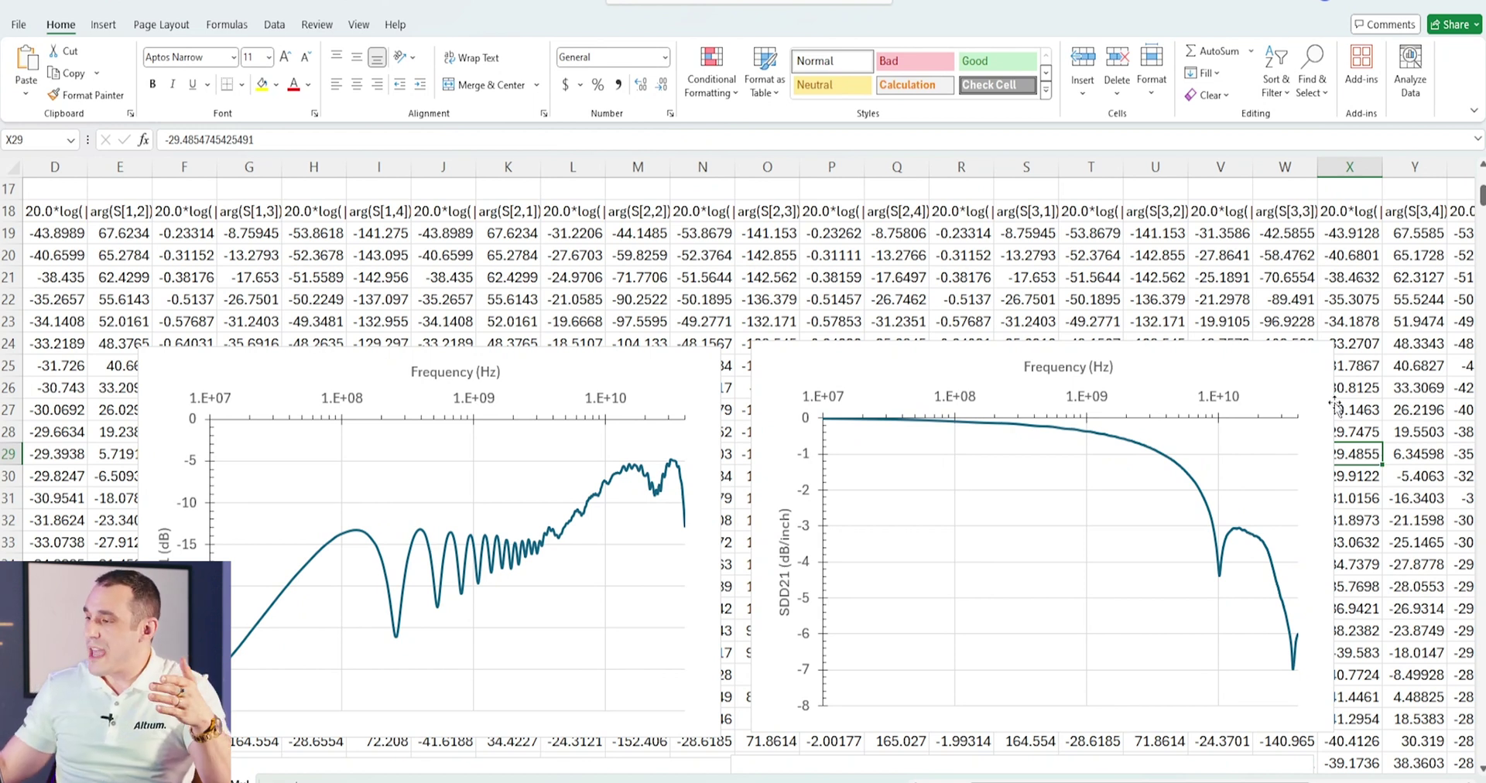
left_click(1391, 410)
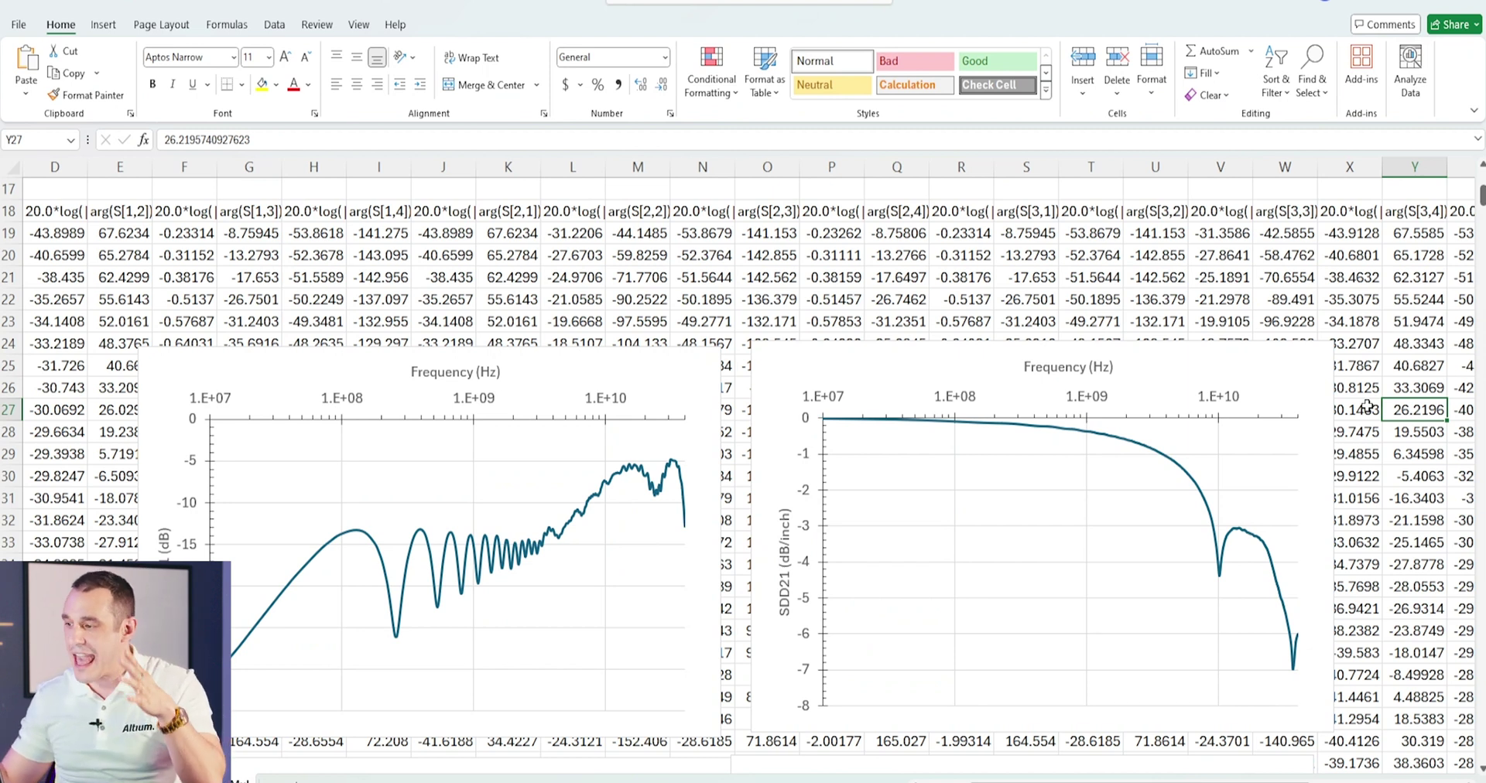
left_click(1387, 366)
scroll(1423, 540, "down", 8)
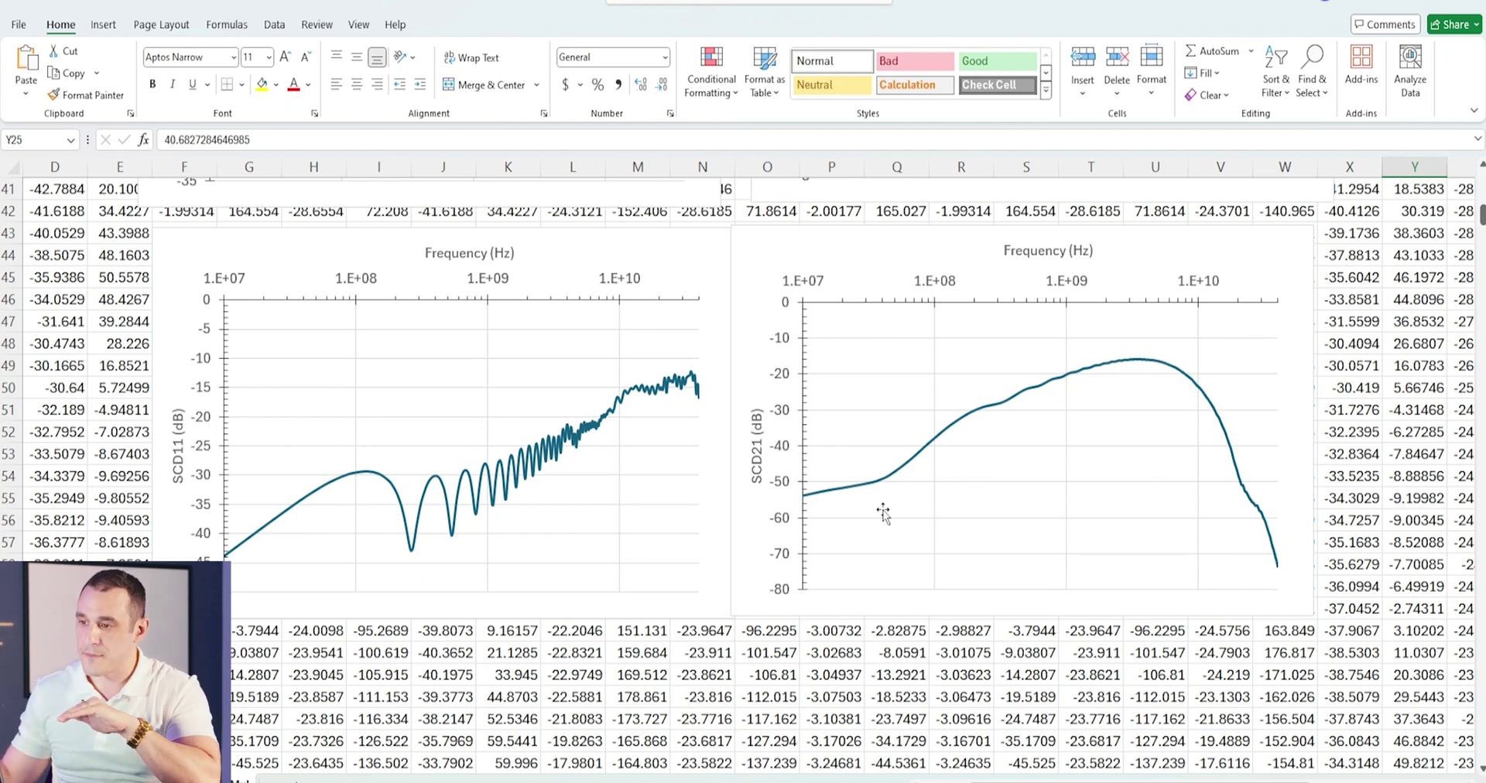
left_click(295, 248)
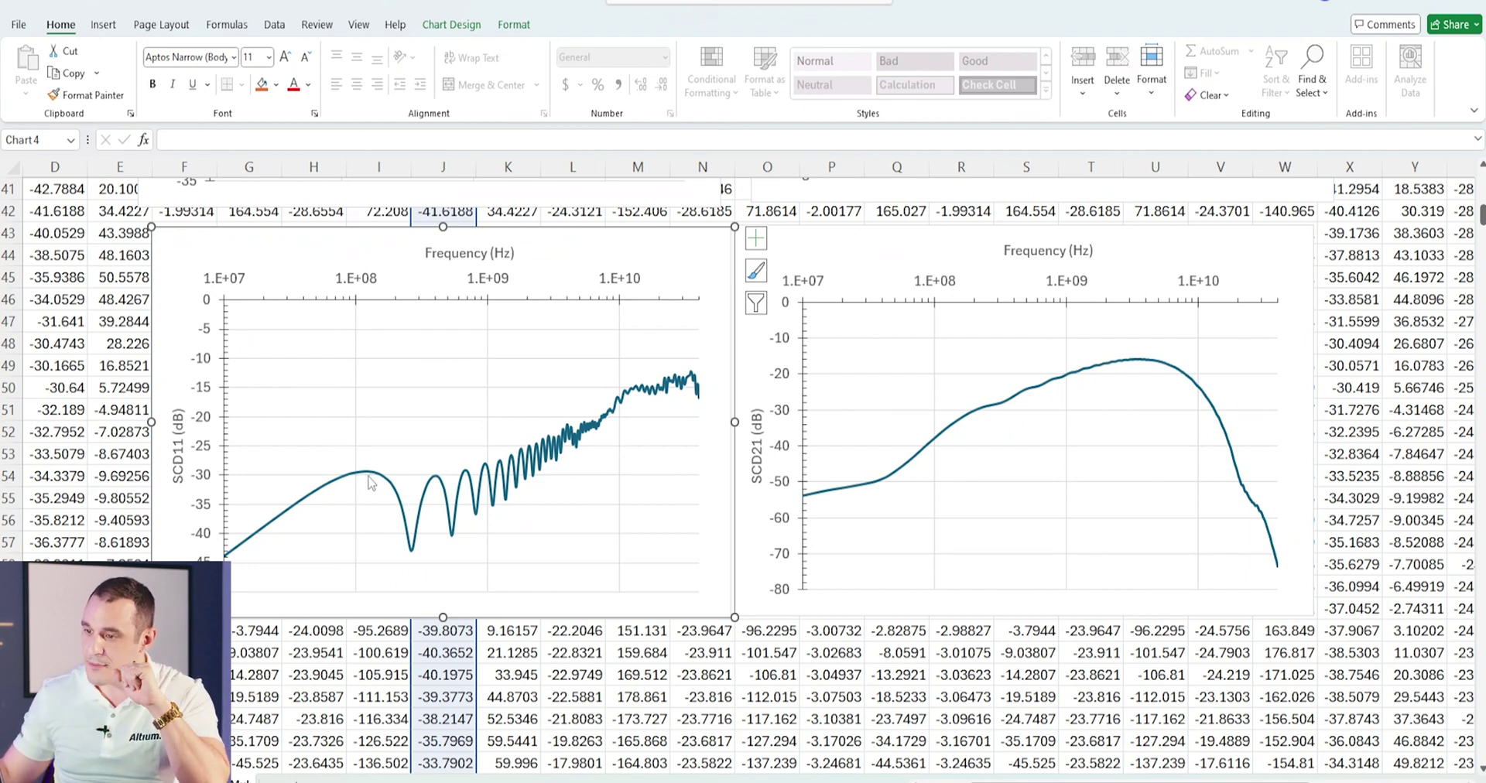
mouse_move(370, 481)
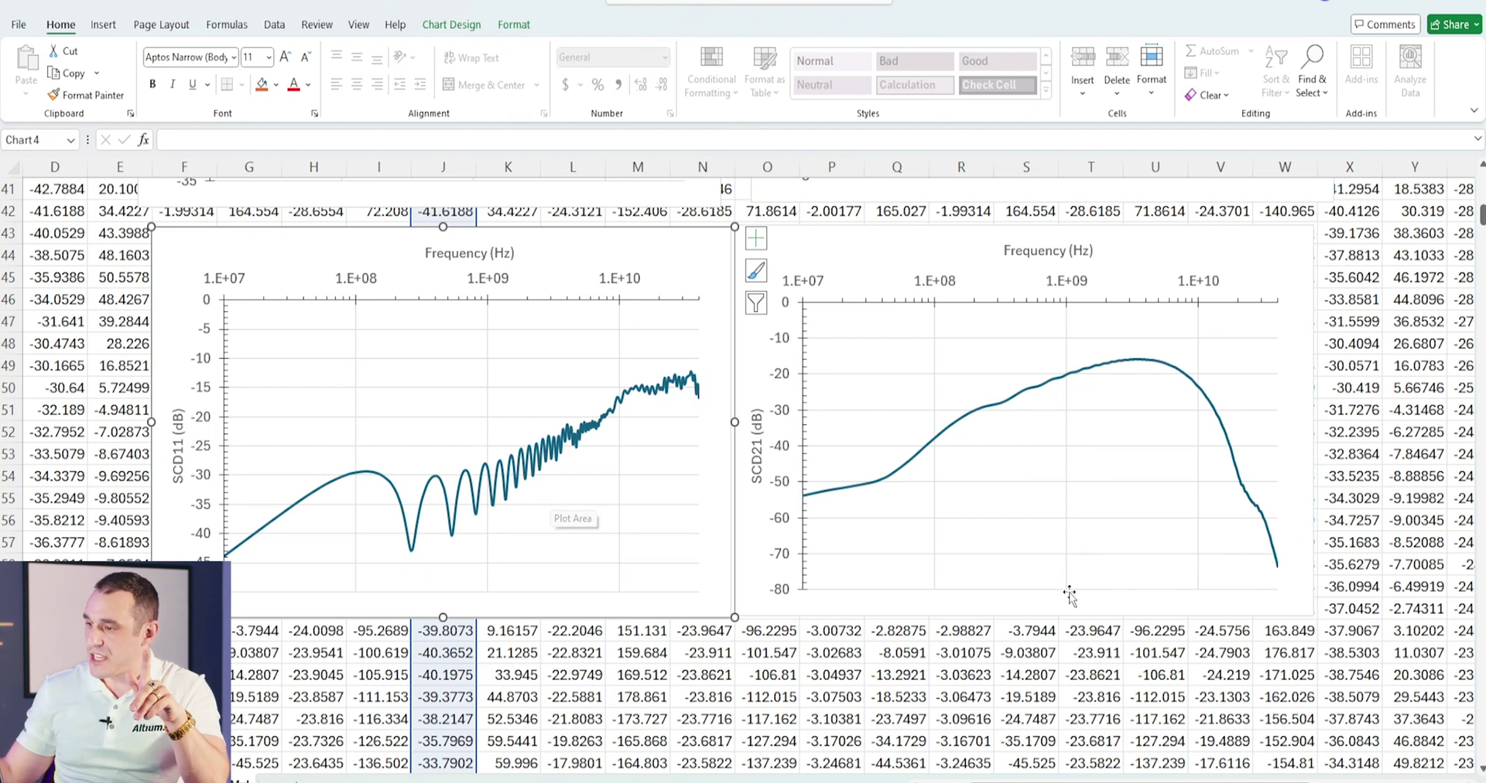
left_click(901, 690)
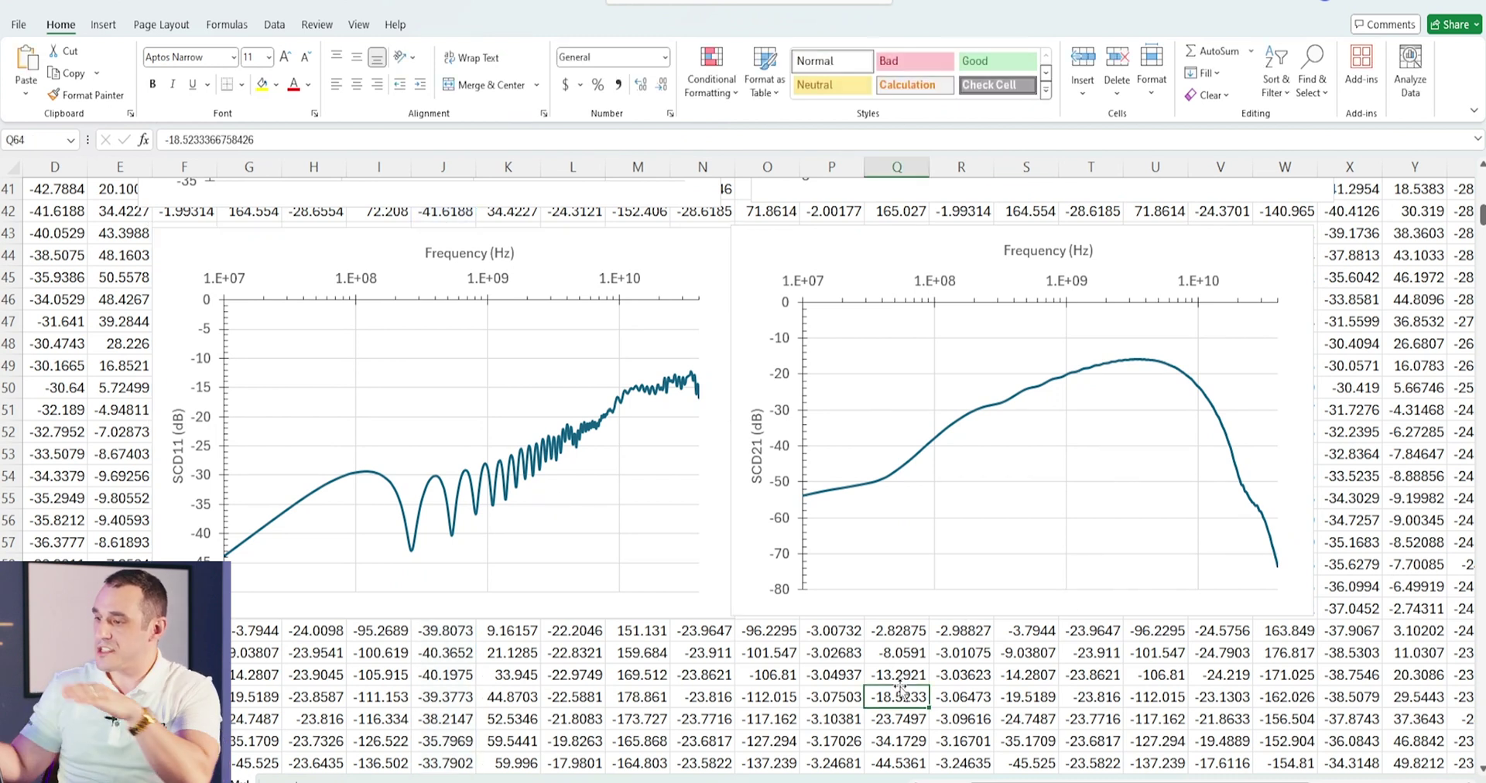